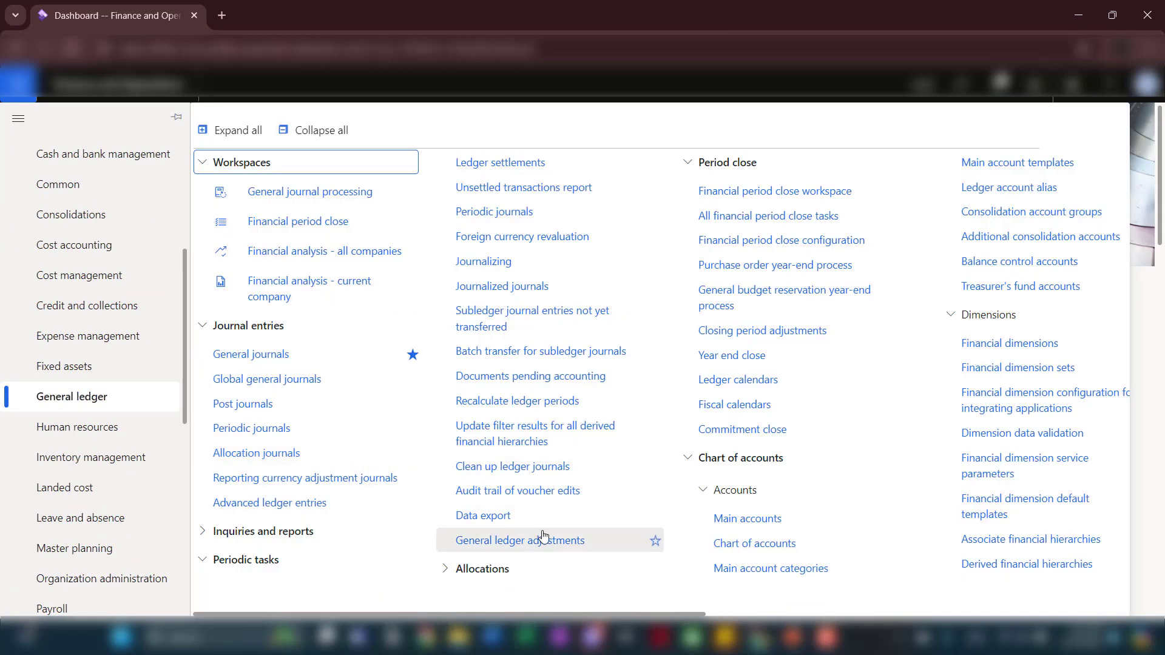
Open the General ledger's accounts for automatic transactions and check the main account assigned to the Cash discount posting type.
{"action": "left_click_drag", "start_coordinate": [568, 614], "coordinate": [1027, 604]}
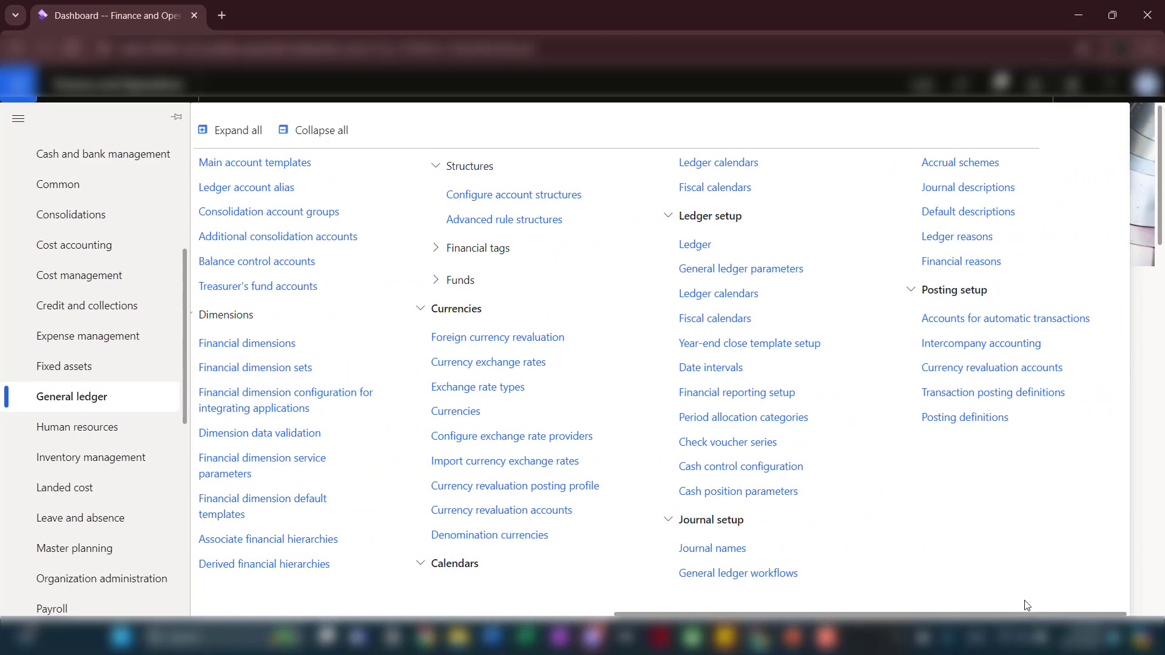
{"action": "left_click", "coordinate": [961, 328]}
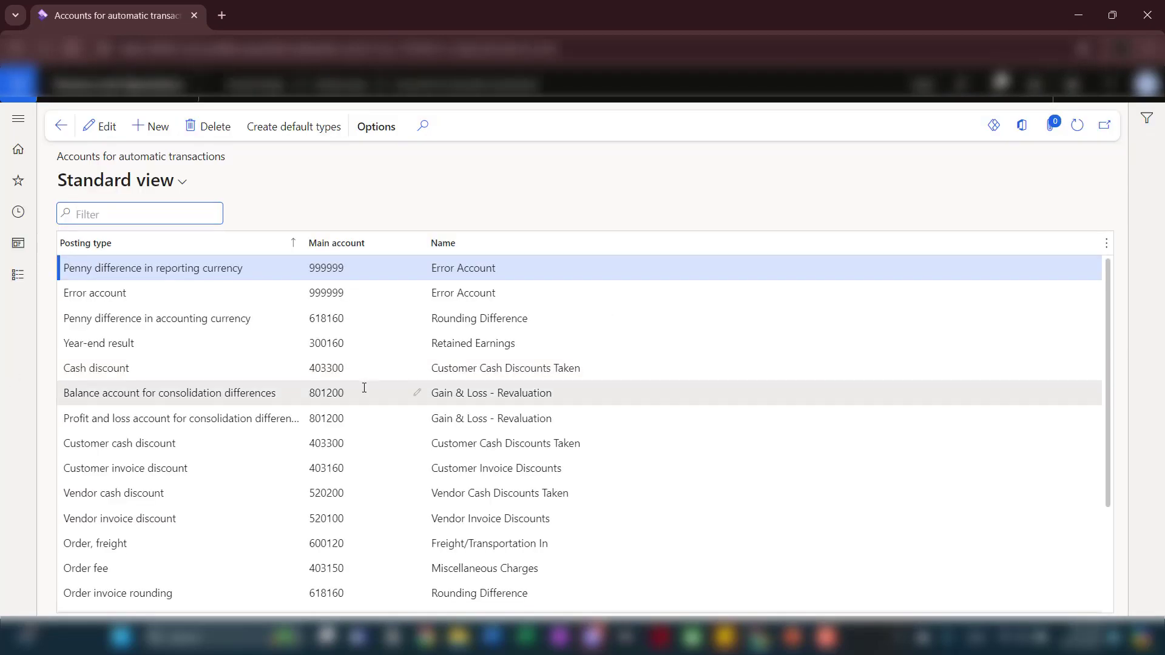
{"action": "mouse_move", "coordinate": [362, 386]}
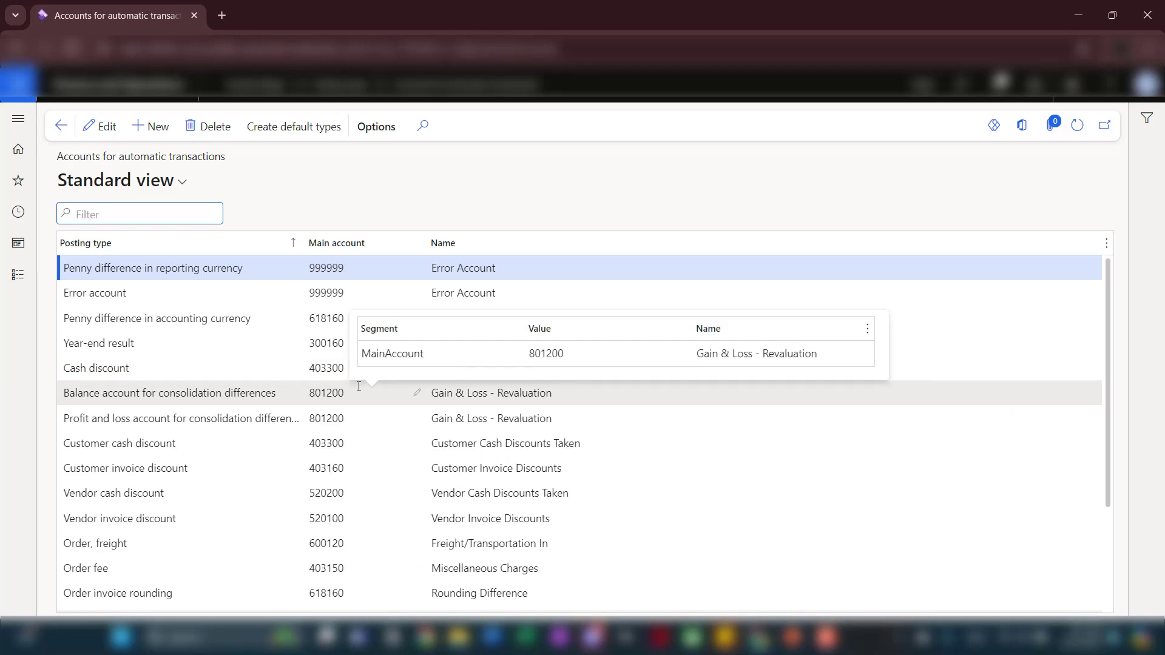
{"action": "left_click", "coordinate": [172, 371]}
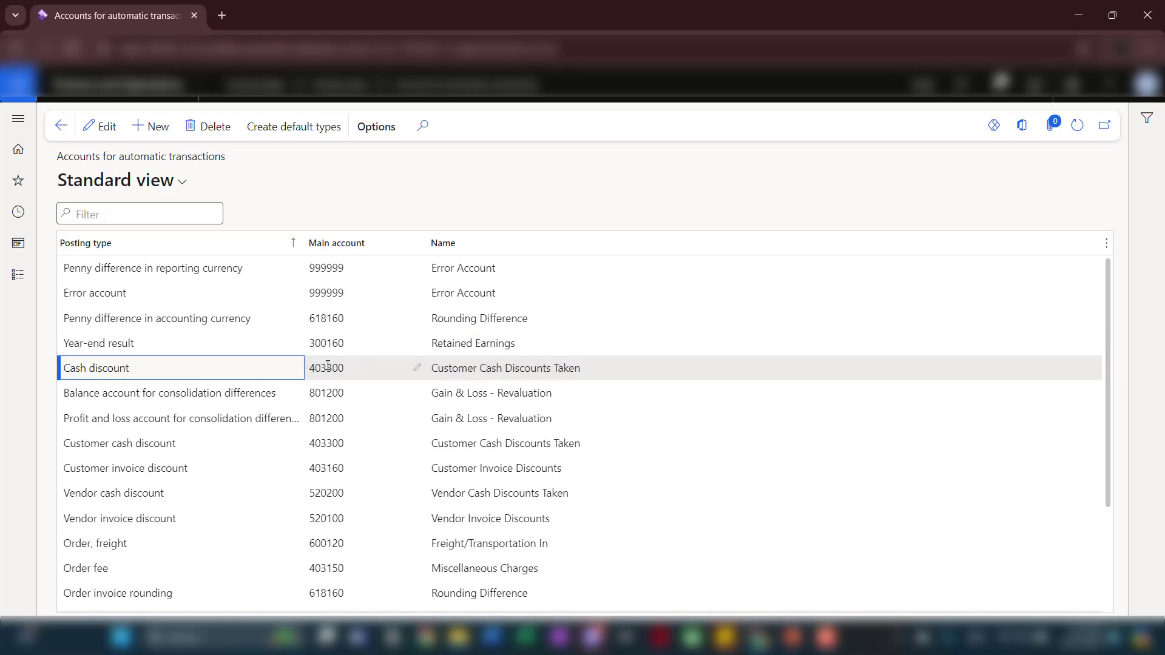
{"action": "mouse_move", "coordinate": [360, 371]}
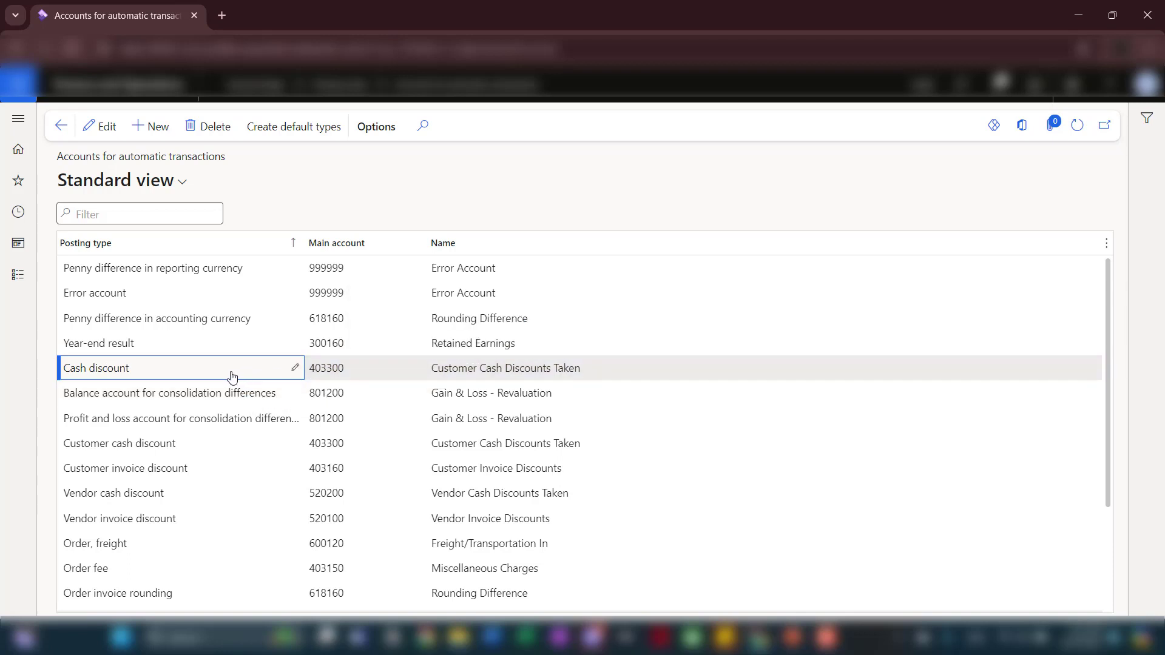
Start a new sales order from Accounts receivable's all sales orders list for the customer Active Transport Inc.
{"action": "left_click", "coordinate": [18, 276]}
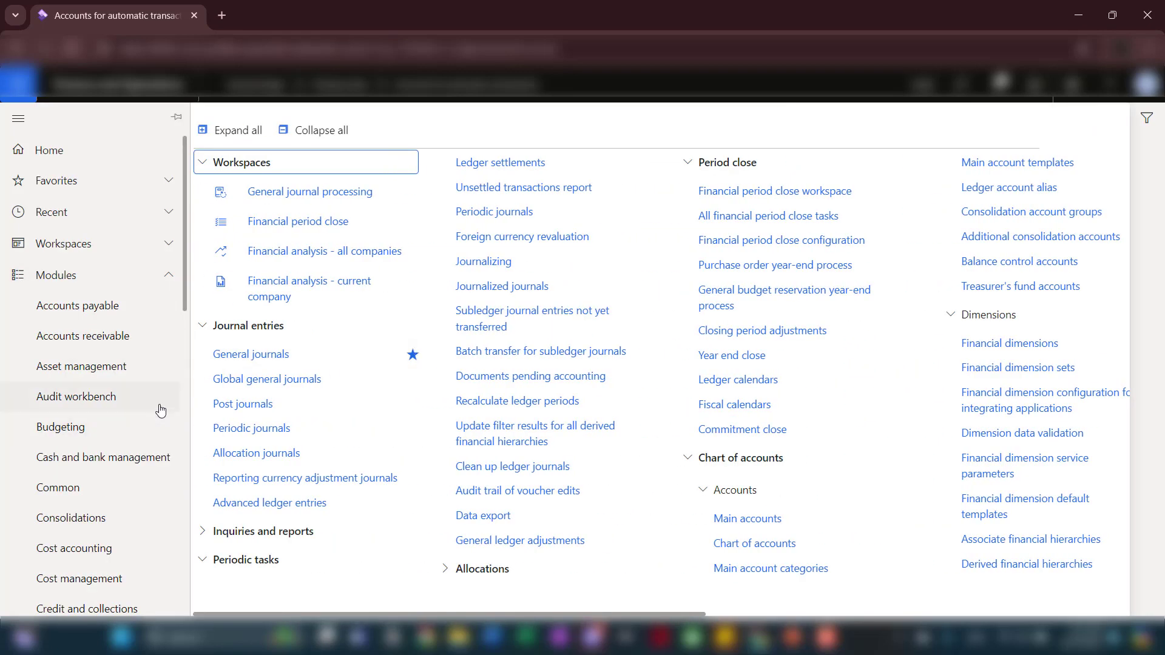
{"action": "left_click", "coordinate": [122, 344]}
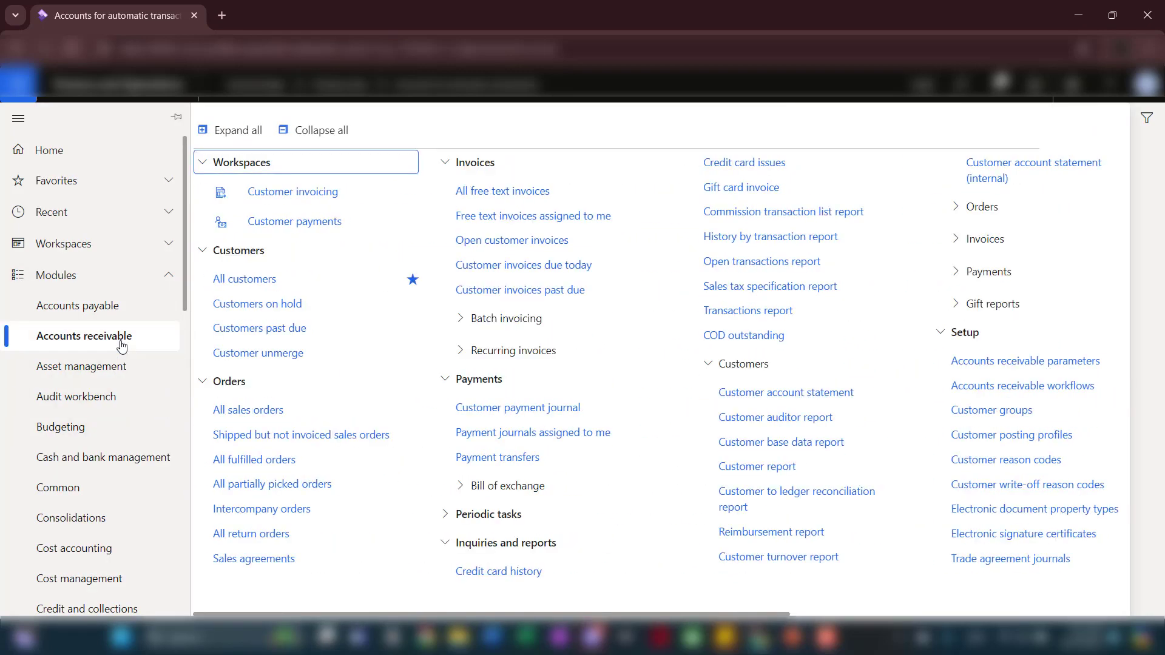
{"action": "left_click", "coordinate": [226, 409]}
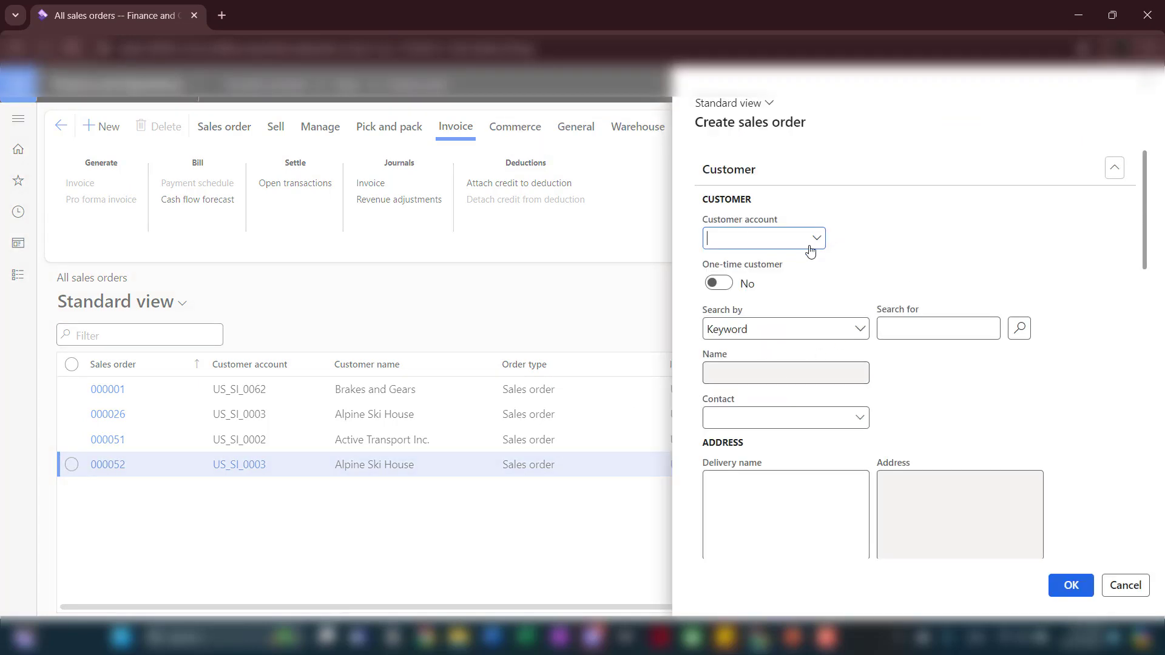
{"action": "left_click", "coordinate": [815, 238]}
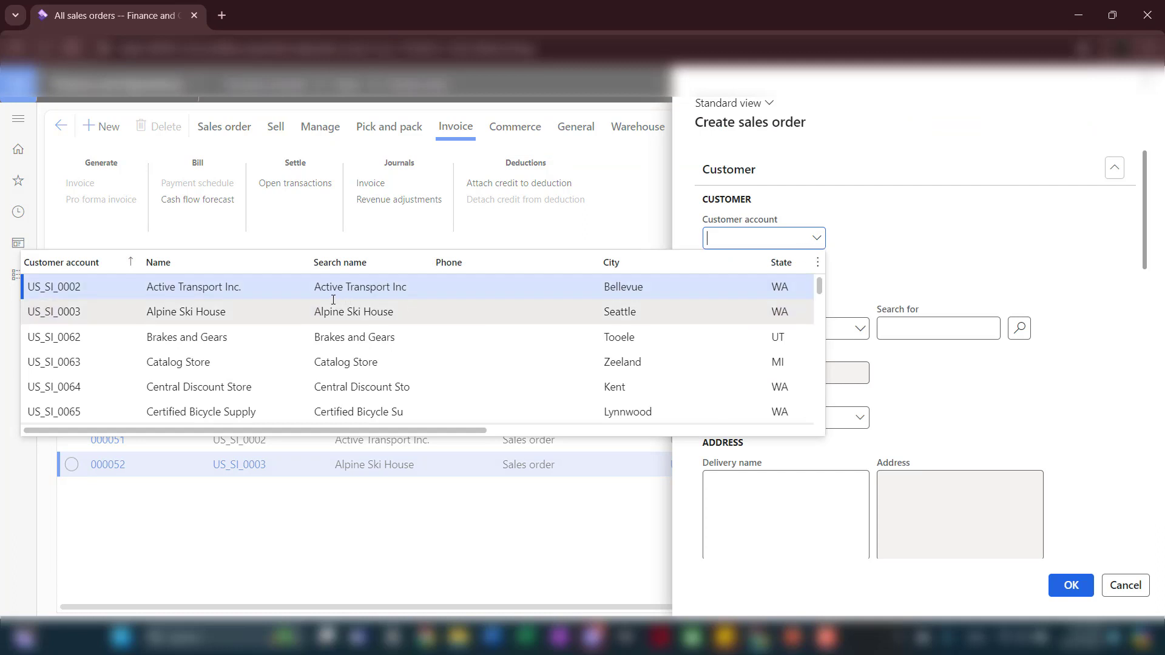
{"action": "key", "text": "Return"}
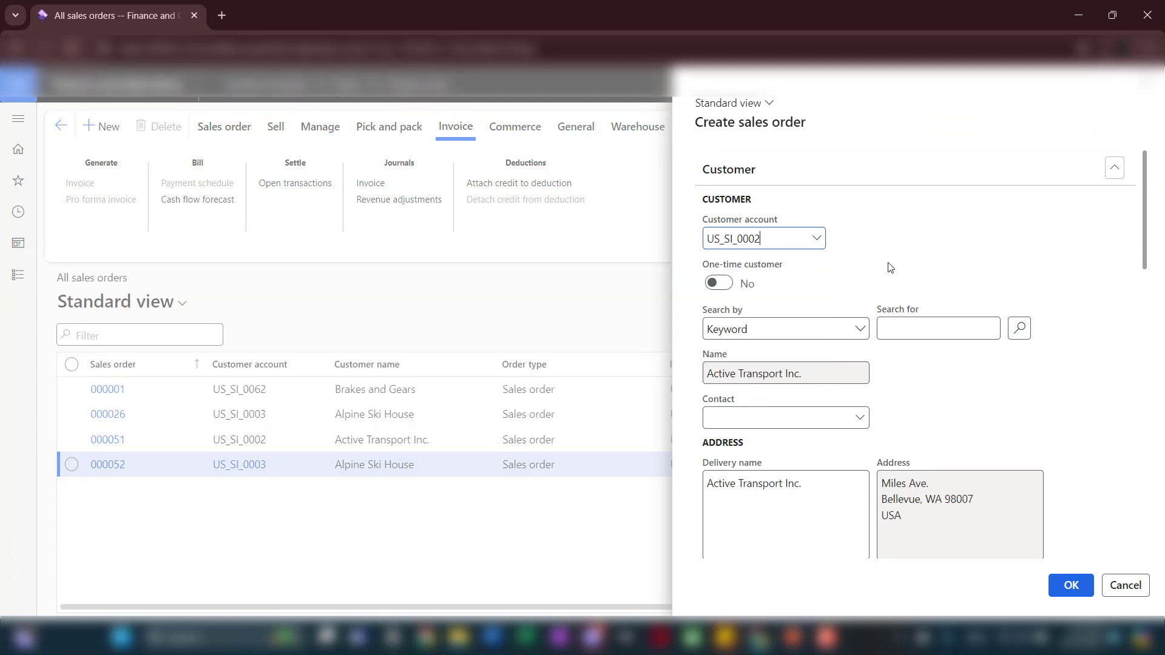
Set the new sales order's warehouse to MainOffice and create the order.
{"action": "scroll", "coordinate": [978, 441], "scroll_direction": "down", "scroll_amount": 6}
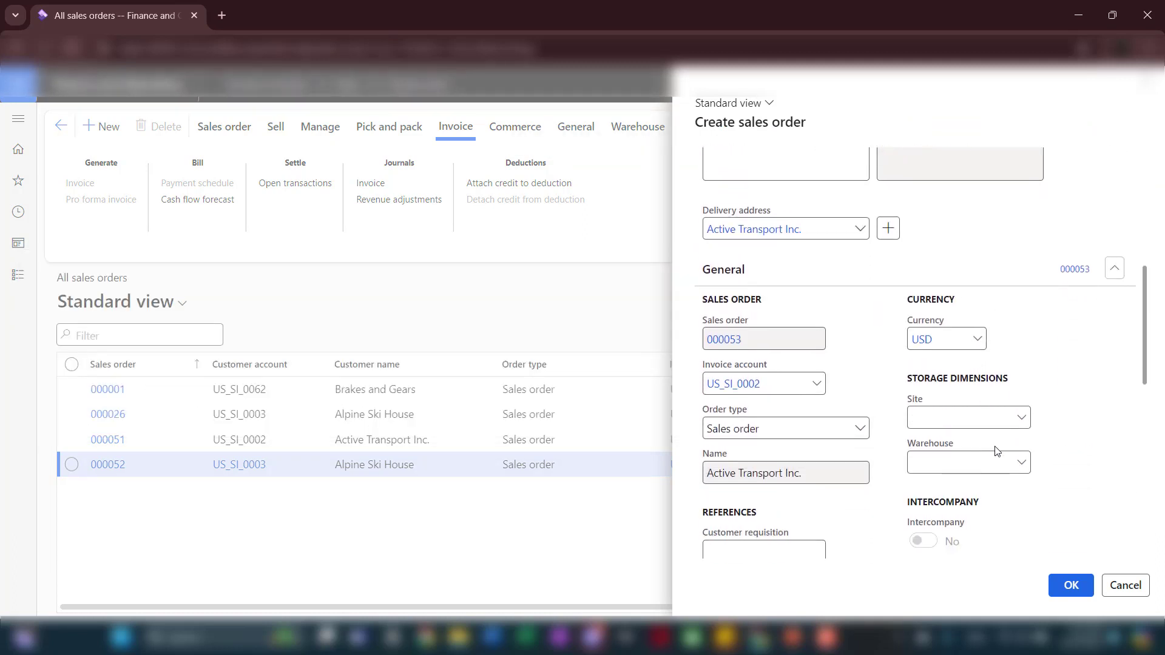
{"action": "left_click", "coordinate": [1023, 463]}
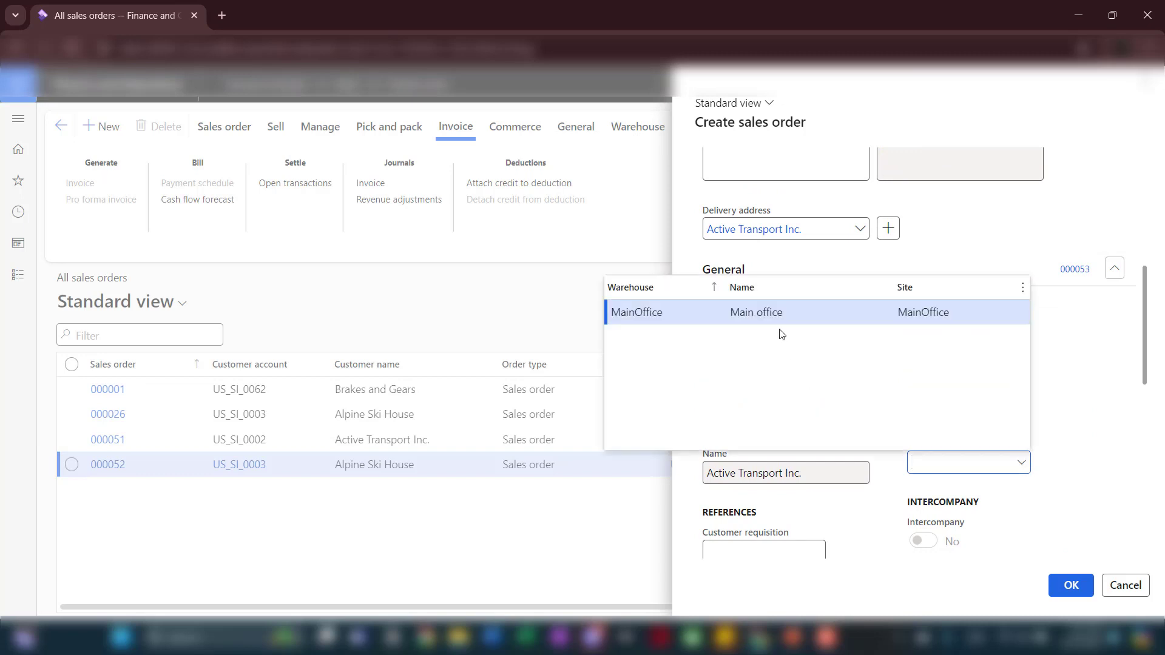
{"action": "key", "text": "Return"}
{"action": "scroll", "coordinate": [1067, 458], "scroll_direction": "down", "scroll_amount": 2}
{"action": "scroll", "coordinate": [1067, 457], "scroll_direction": "down", "scroll_amount": 3}
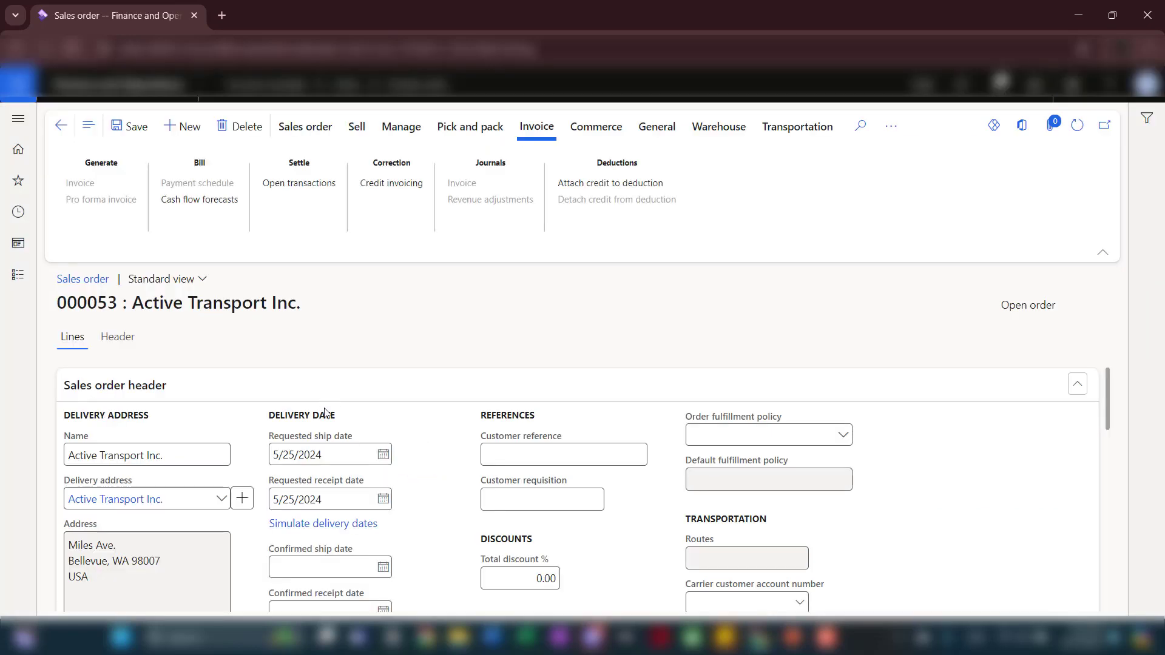
Choose item 50150, Carpet Contractor, on the first sales order line.
{"action": "scroll", "coordinate": [325, 412], "scroll_direction": "down", "scroll_amount": 5}
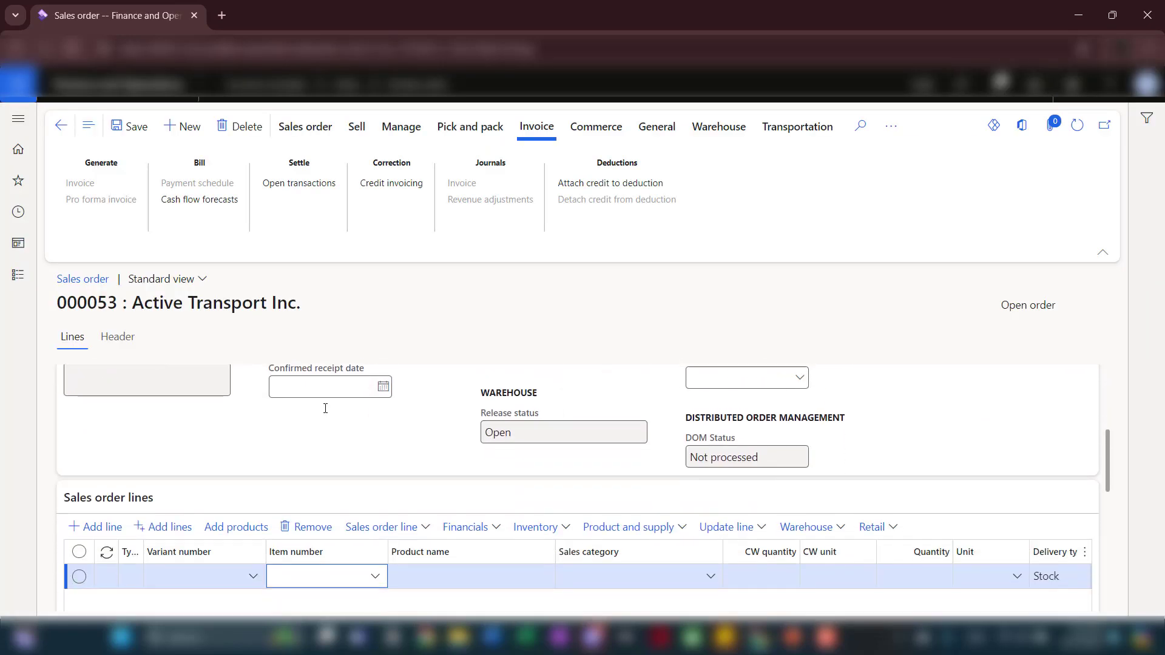
{"action": "scroll", "coordinate": [324, 413], "scroll_direction": "down", "scroll_amount": 3}
{"action": "left_click", "coordinate": [375, 421]}
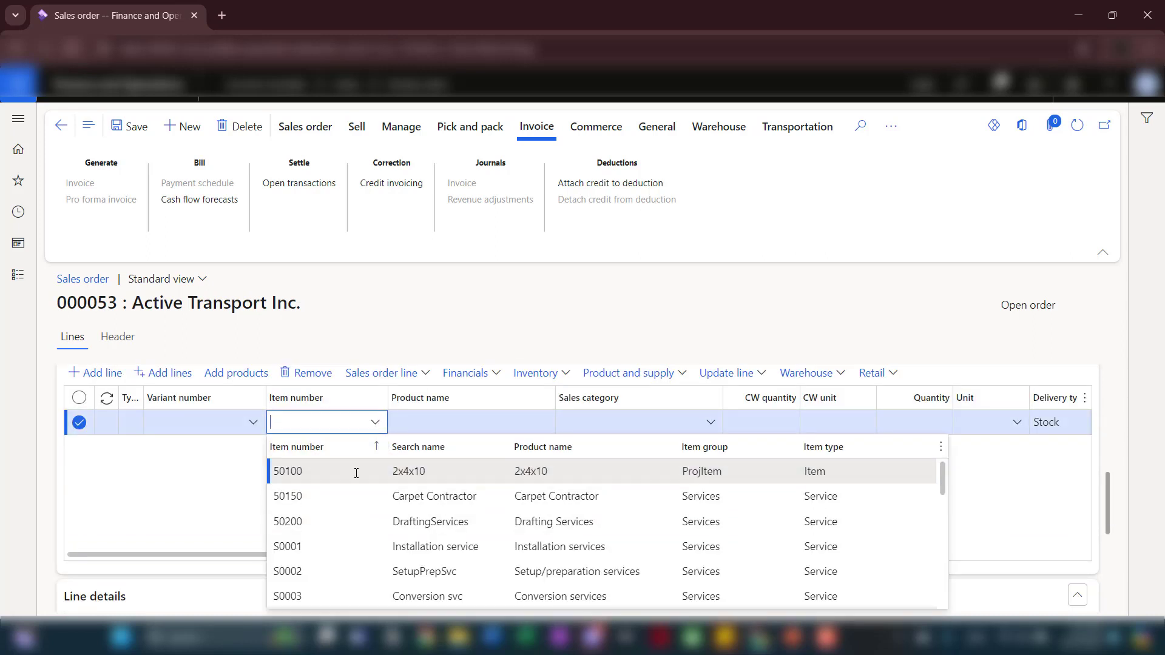
{"action": "left_click", "coordinate": [406, 496]}
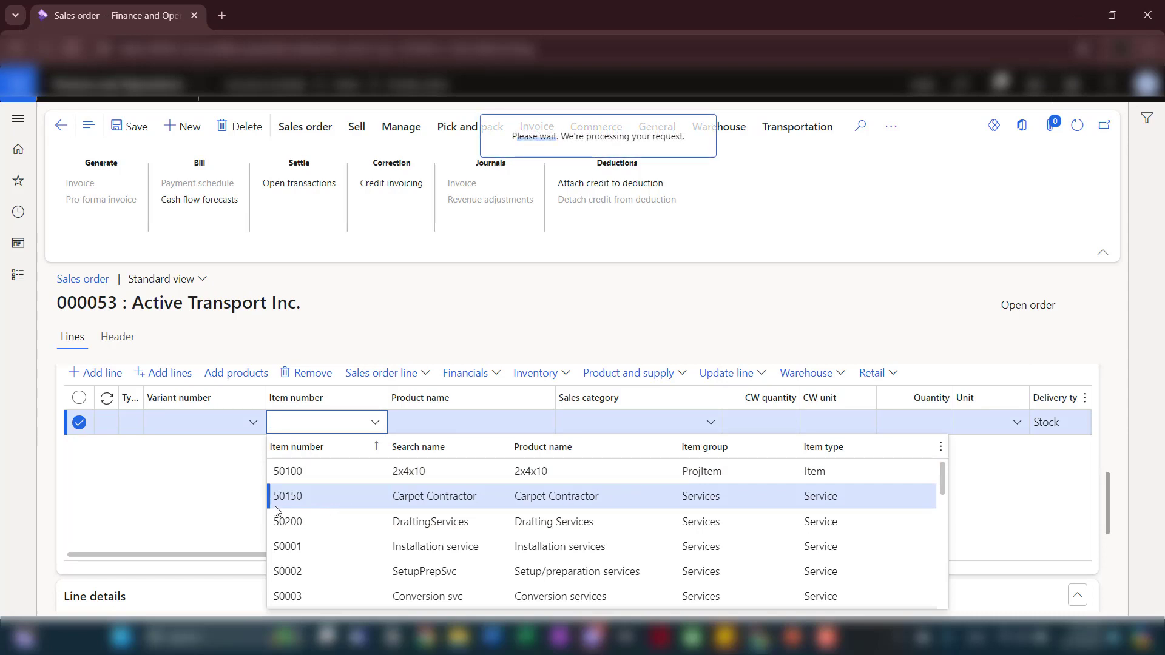
Set the Carpet Contractor line's unit price to 2,000.00 and save the sales order.
{"action": "left_click_drag", "start_coordinate": [337, 555], "coordinate": [625, 561]}
{"action": "left_click", "coordinate": [705, 421]}
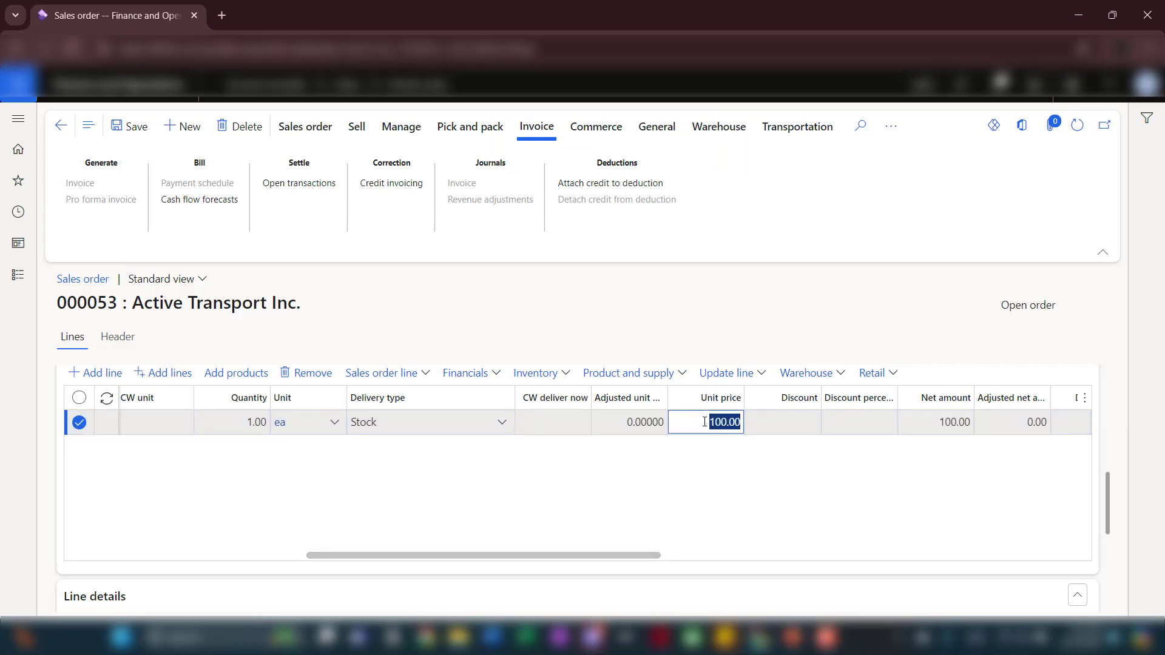
{"action": "type", "text": "2"}
{"action": "left_click", "coordinate": [707, 513]}
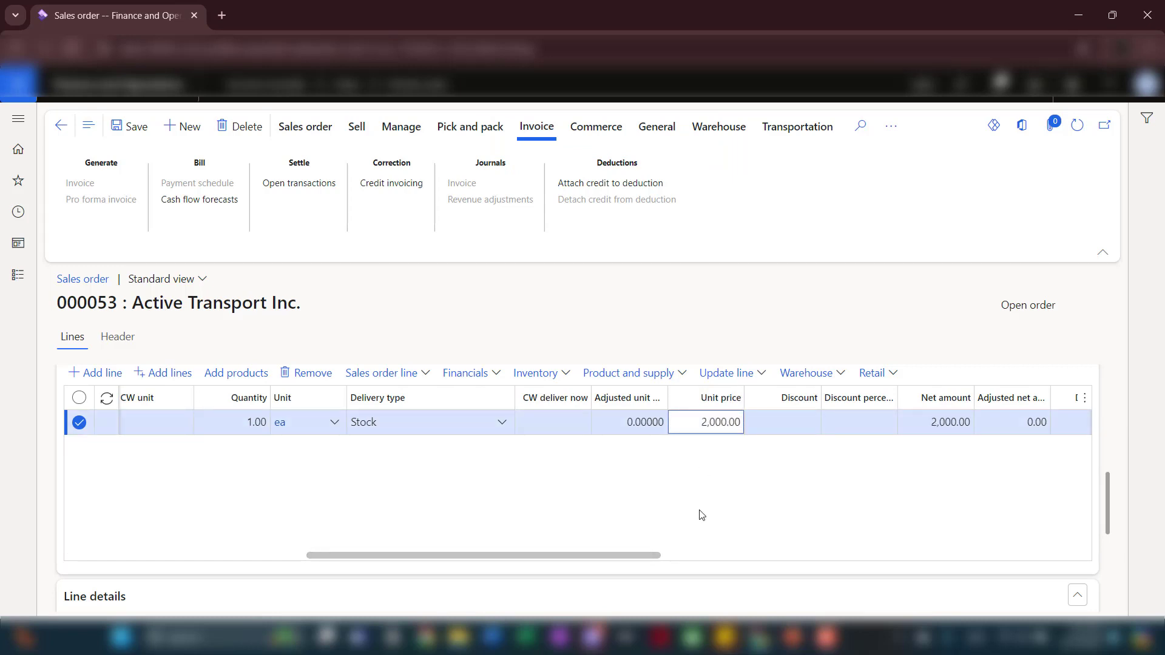
{"action": "left_click", "coordinate": [131, 127]}
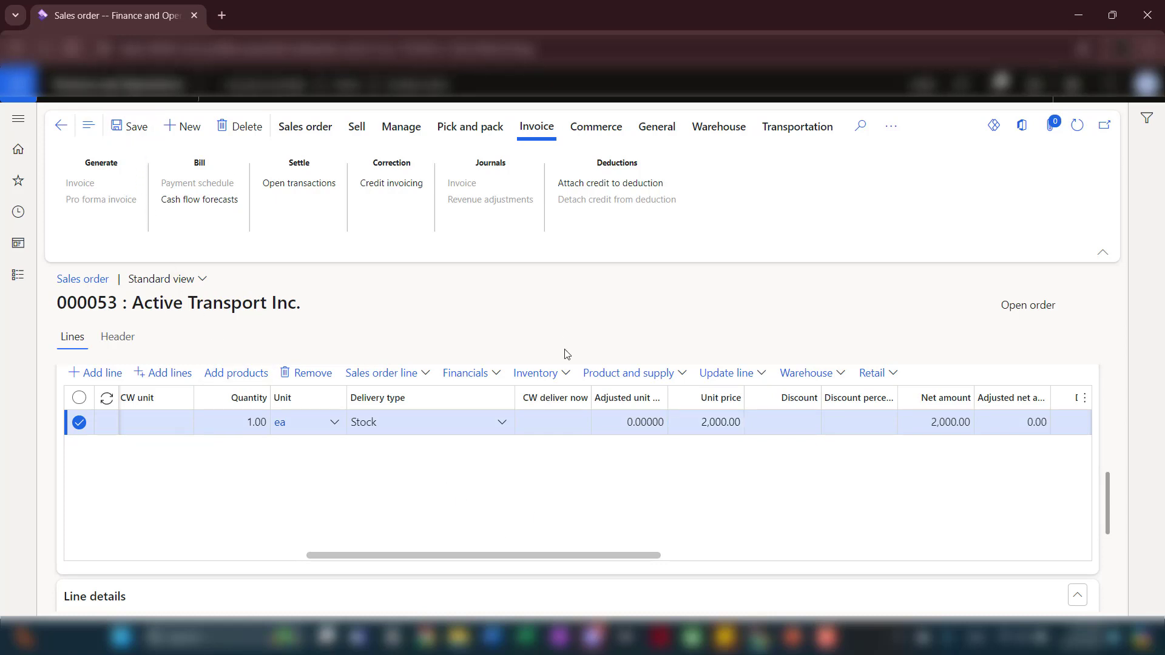
Confirm the sales order and post its packing slip without printing, keeping the quantity at All.
{"action": "left_click", "coordinate": [358, 131]}
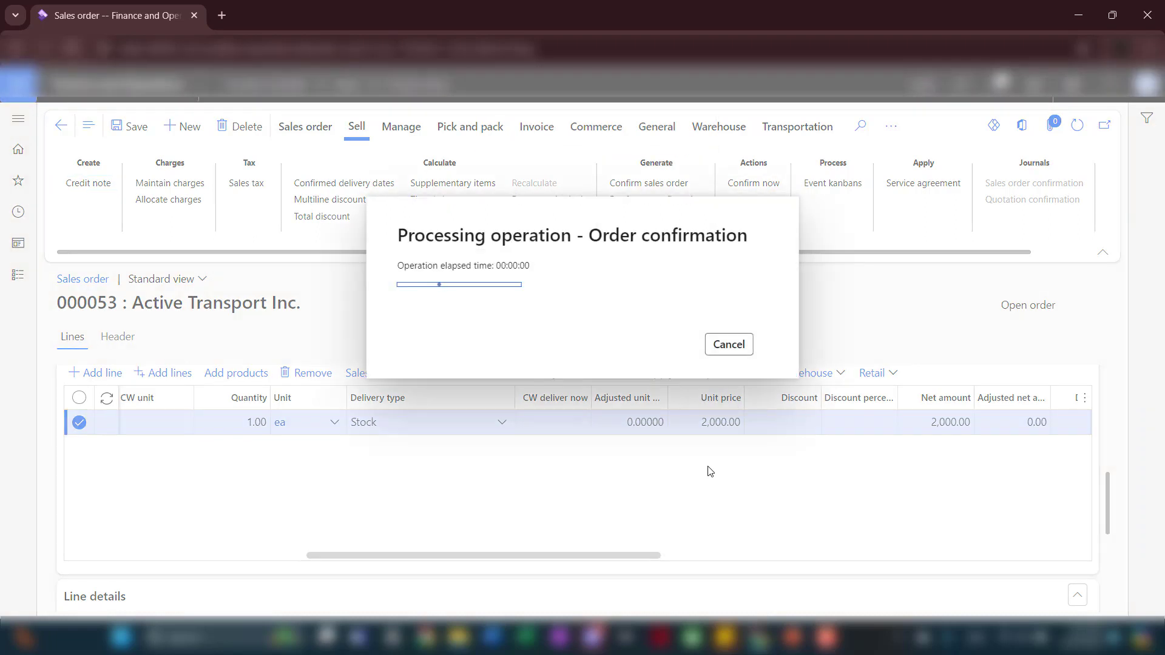
{"action": "left_click", "coordinate": [469, 153]}
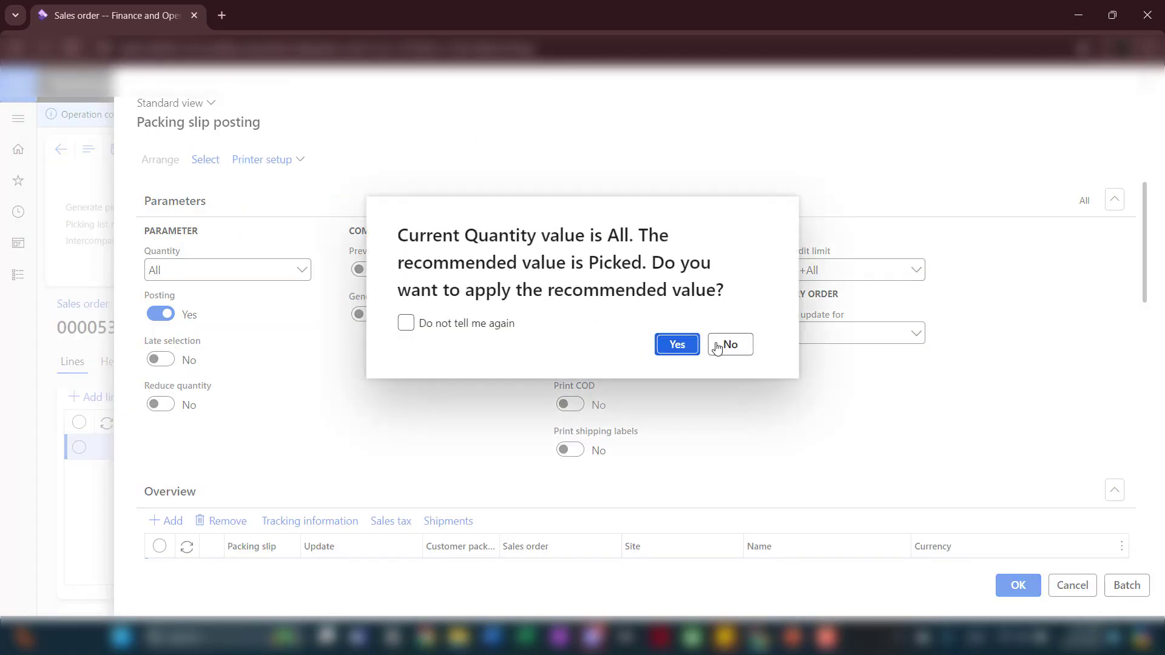
{"action": "left_click", "coordinate": [718, 345]}
{"action": "scroll", "coordinate": [701, 434], "scroll_direction": "down", "scroll_amount": 3}
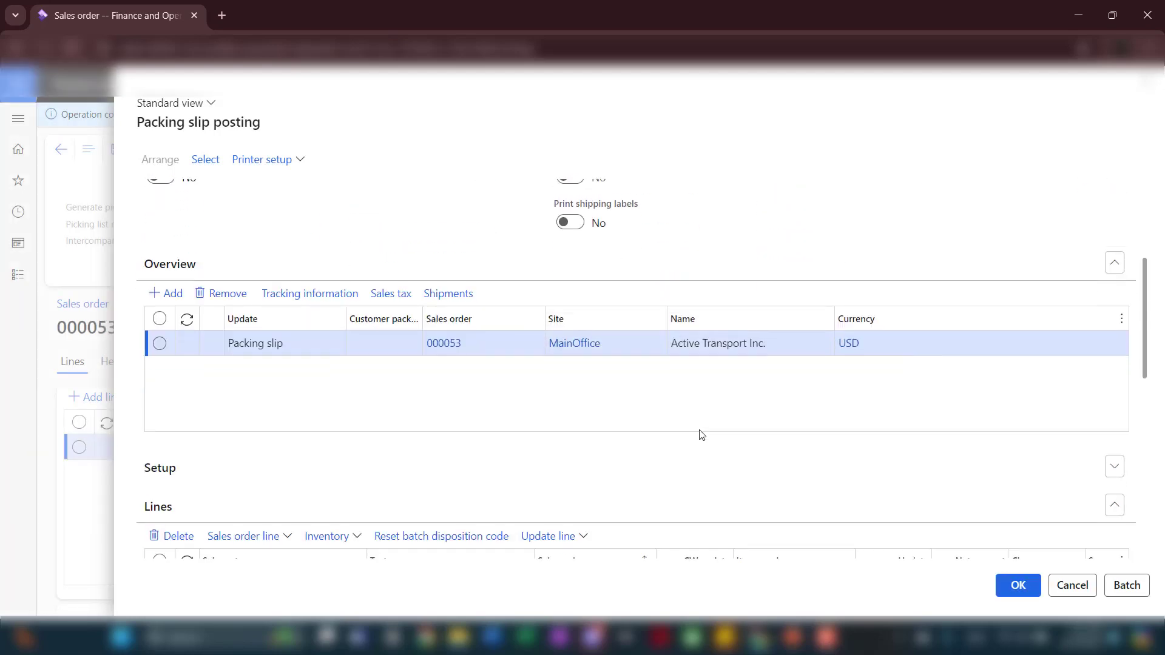
{"action": "left_click", "coordinate": [1018, 584]}
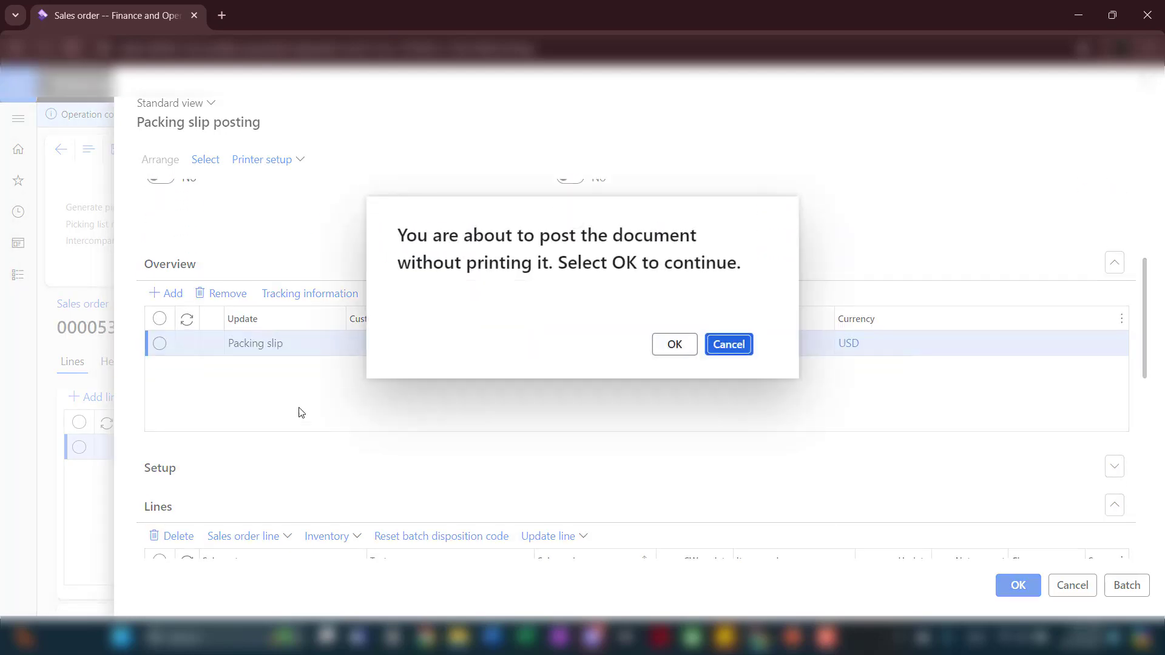
{"action": "left_click", "coordinate": [654, 345]}
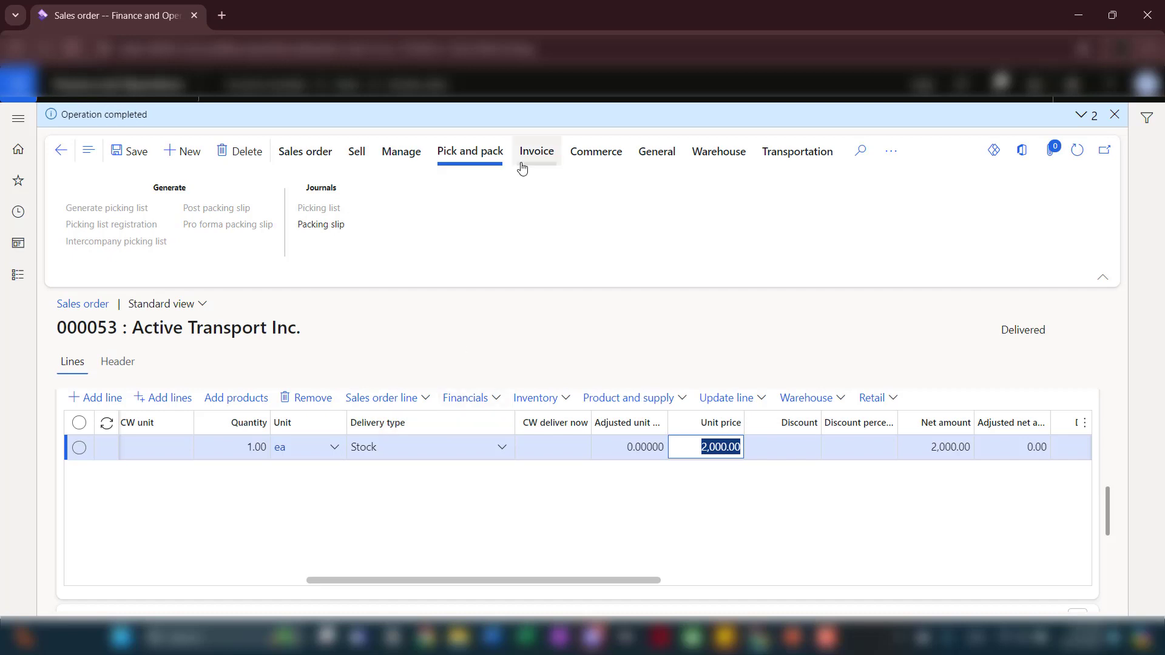
Post the invoice for the delivered sales order without printing it.
{"action": "left_click", "coordinate": [522, 165]}
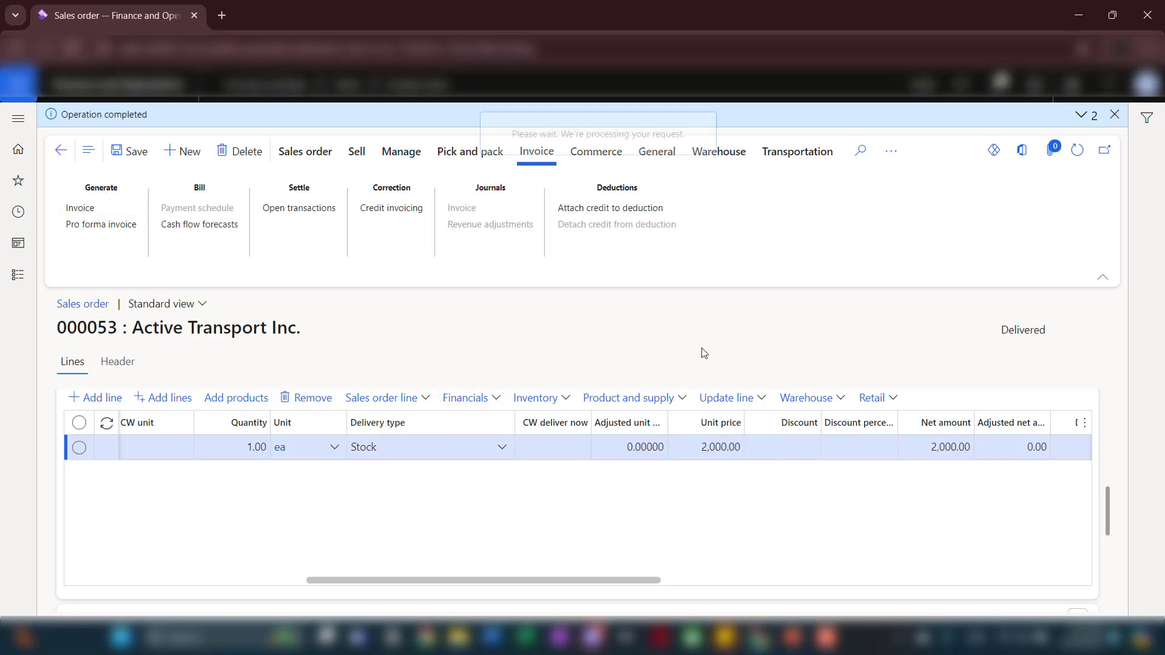
{"action": "scroll", "coordinate": [625, 363], "scroll_direction": "down", "scroll_amount": 5}
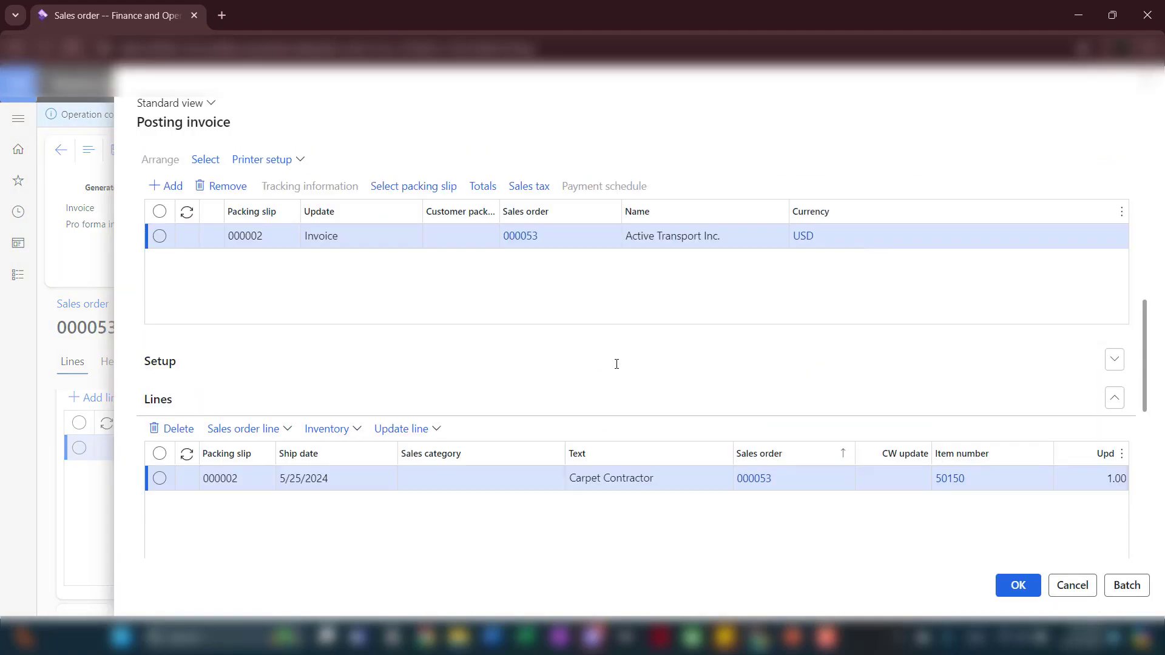
{"action": "left_click", "coordinate": [1008, 585]}
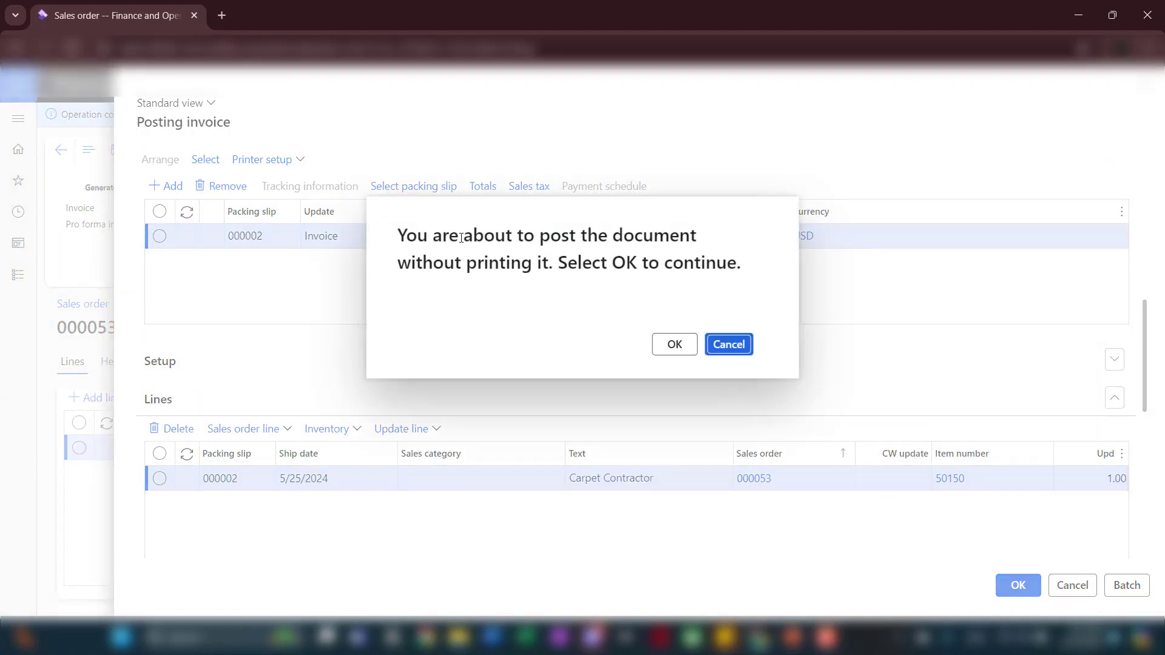
{"action": "left_click", "coordinate": [680, 343]}
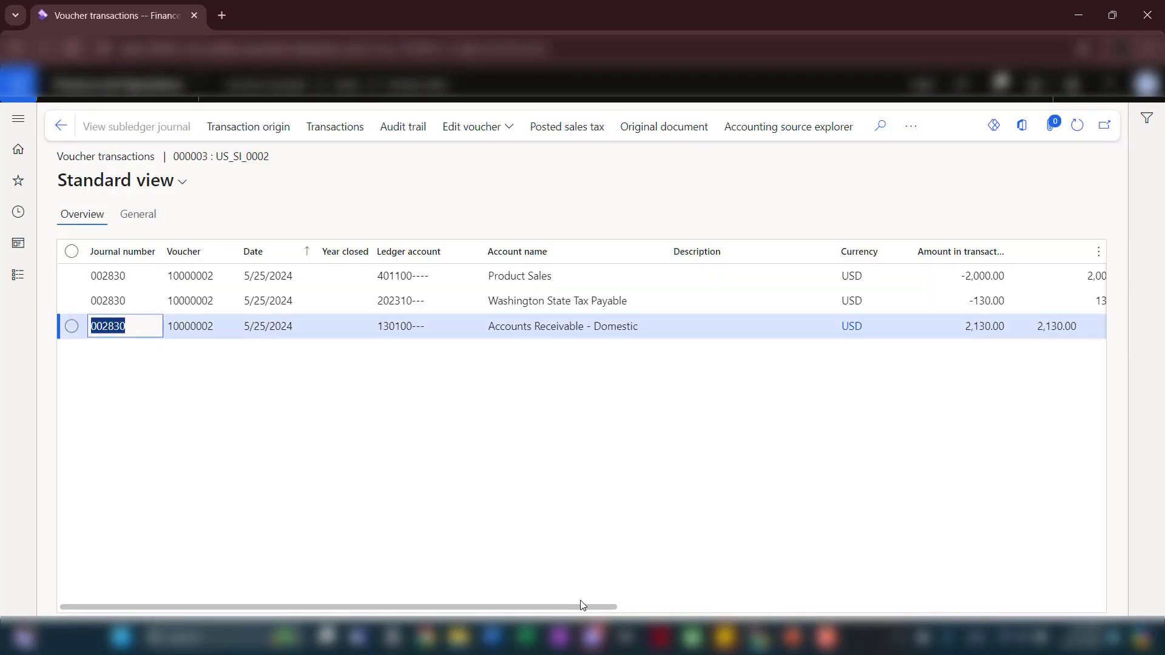
Review the posted invoice's voucher transactions, including the amounts, posting types and the sales tax line.
{"action": "left_click_drag", "start_coordinate": [582, 605], "coordinate": [674, 600]}
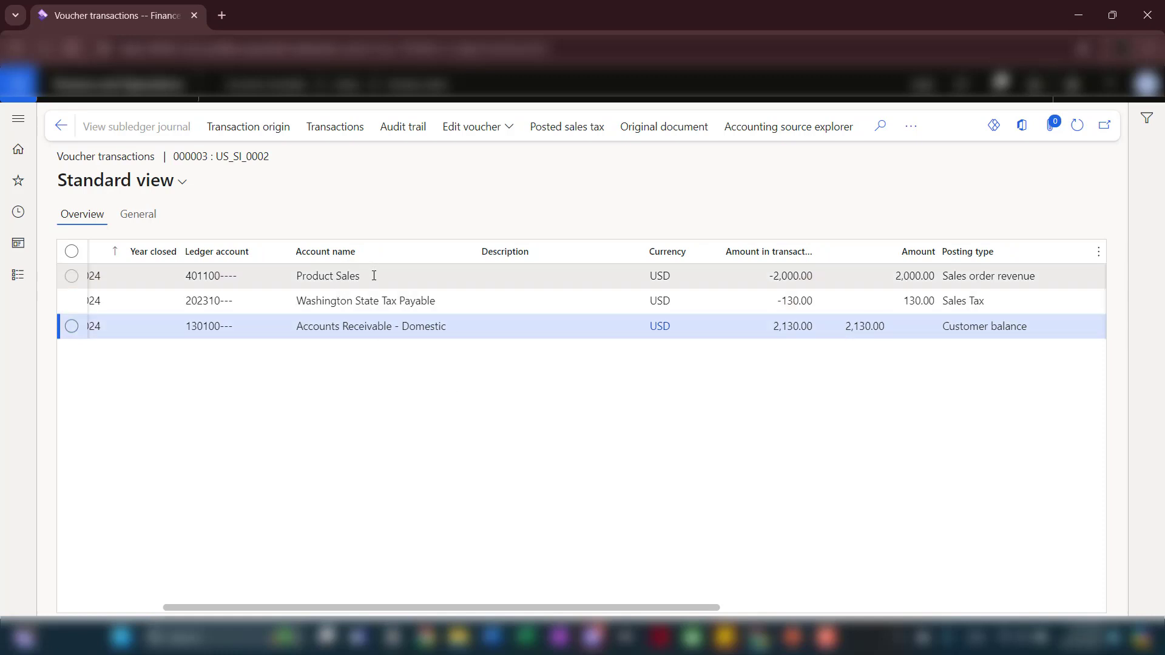
{"action": "left_click", "coordinate": [351, 300]}
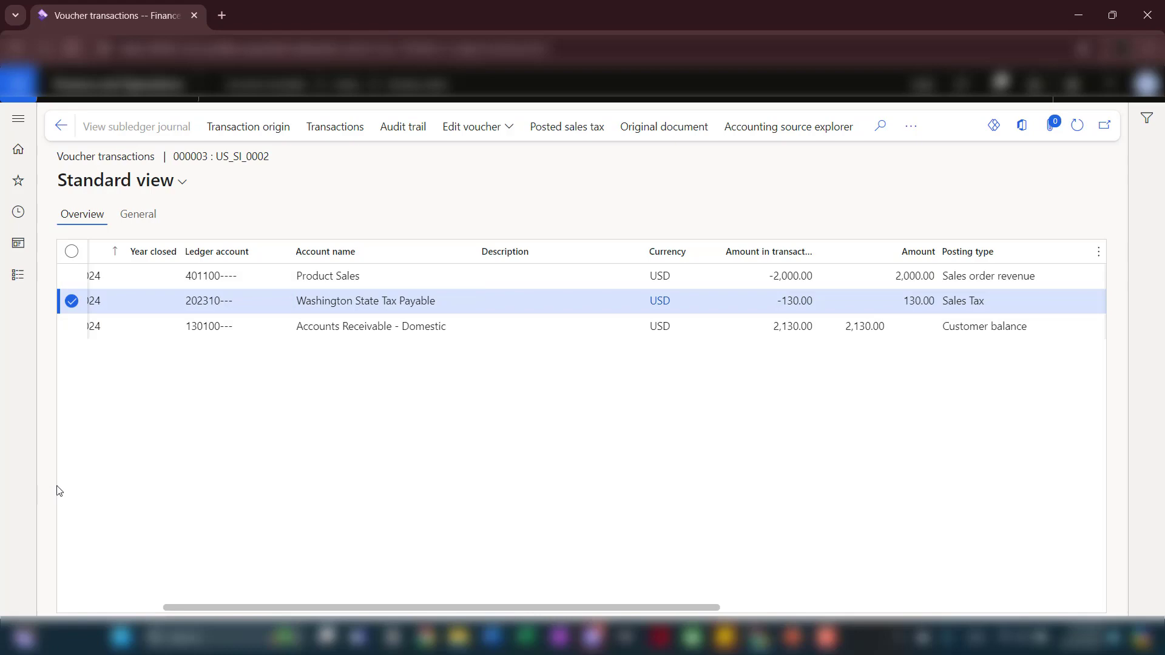
Open the customer payment journal in Accounts receivable and add a new journal record.
{"action": "left_click", "coordinate": [17, 278]}
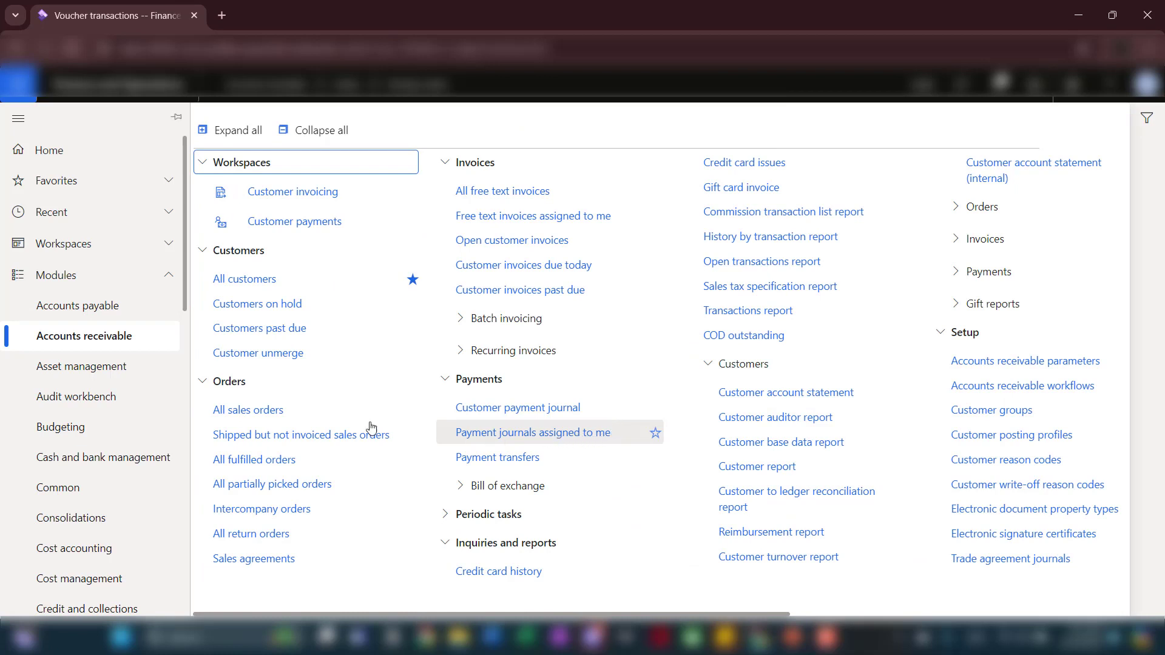
{"action": "left_click", "coordinate": [150, 457]}
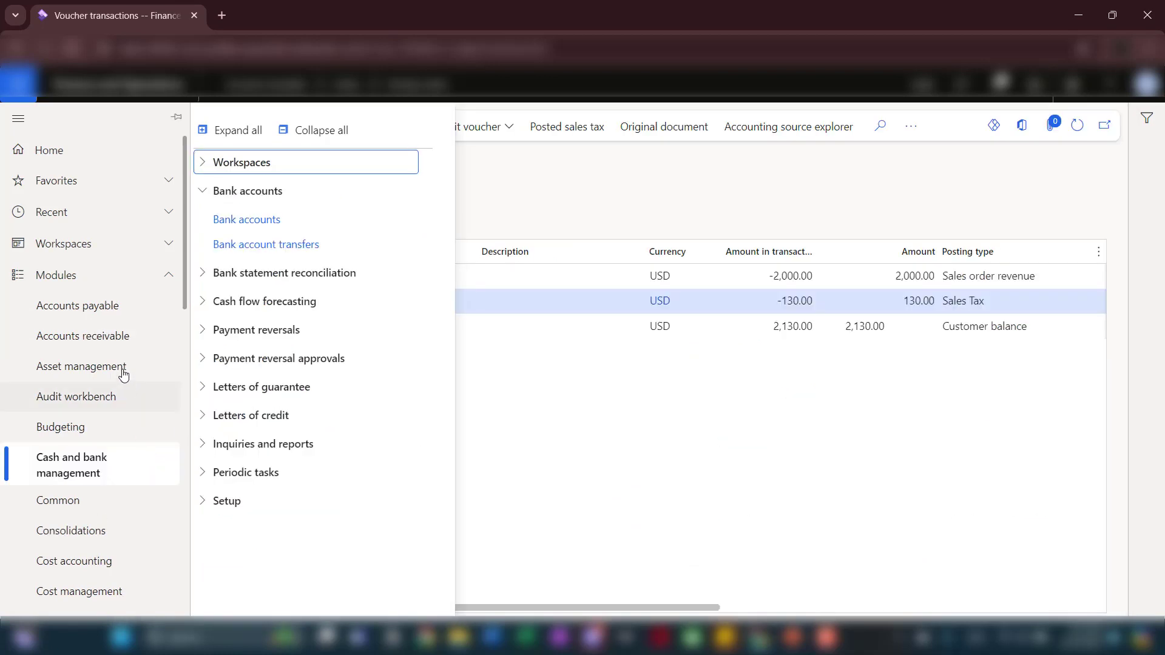
{"action": "left_click", "coordinate": [122, 343]}
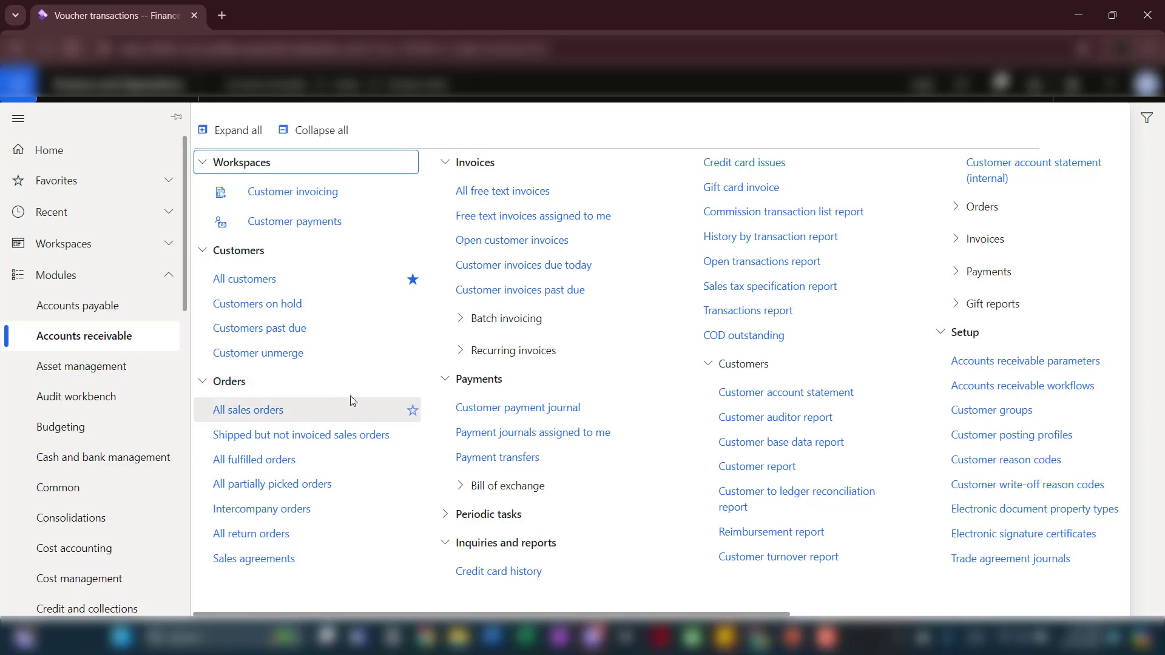
{"action": "left_click", "coordinate": [508, 414]}
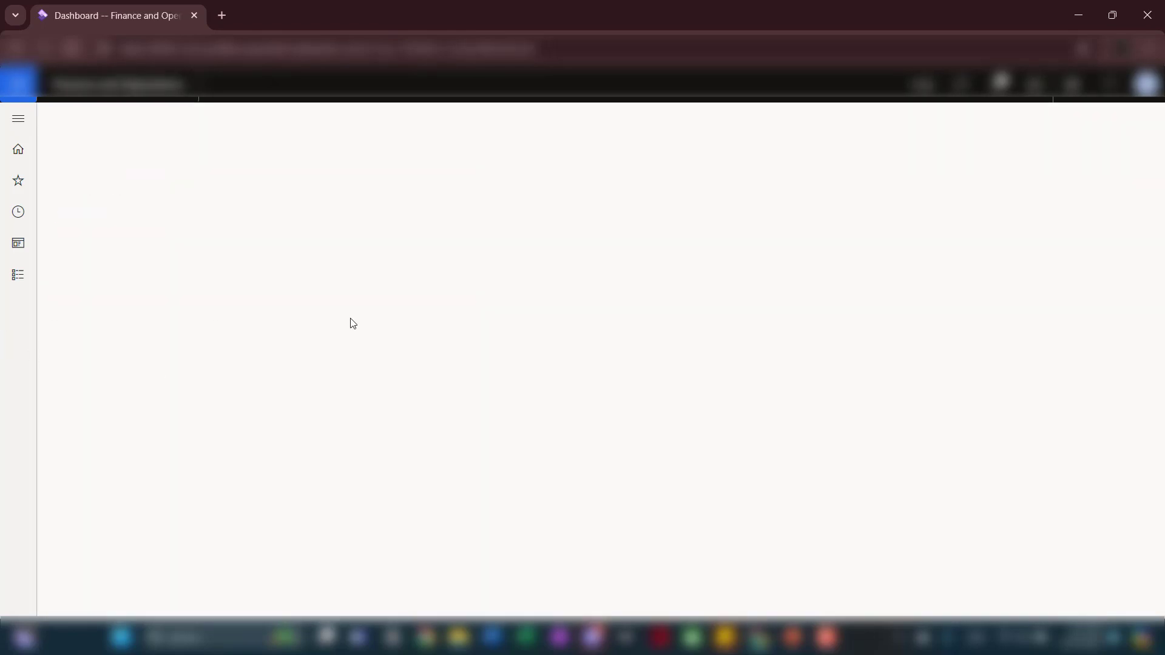
{"action": "left_click", "coordinate": [159, 136]}
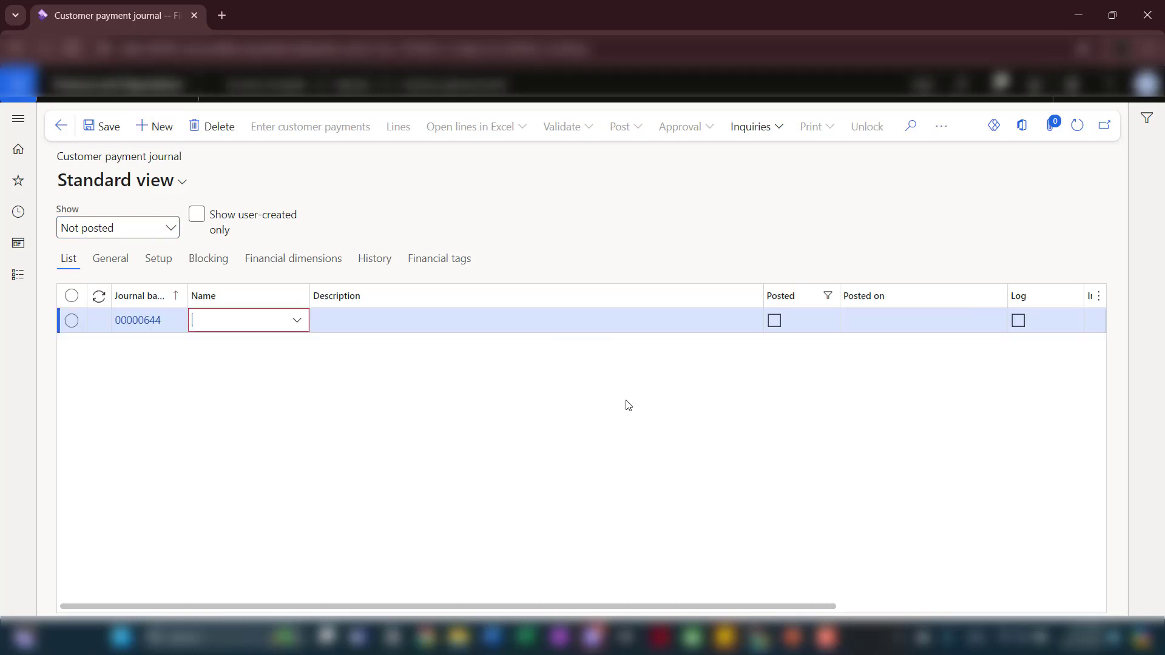
Set the payment journal's name to CustPay and select Active Transport Inc. as the customer for entering payments.
{"action": "left_click", "coordinate": [297, 320]}
{"action": "left_click", "coordinate": [308, 370]}
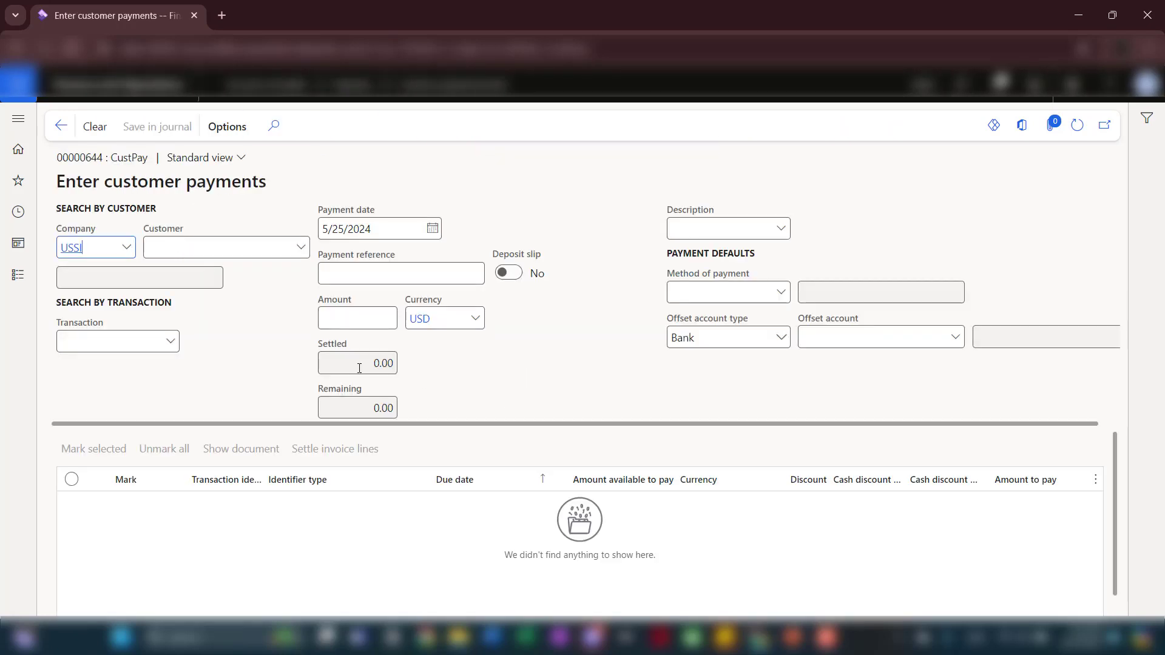
{"action": "left_click", "coordinate": [300, 247]}
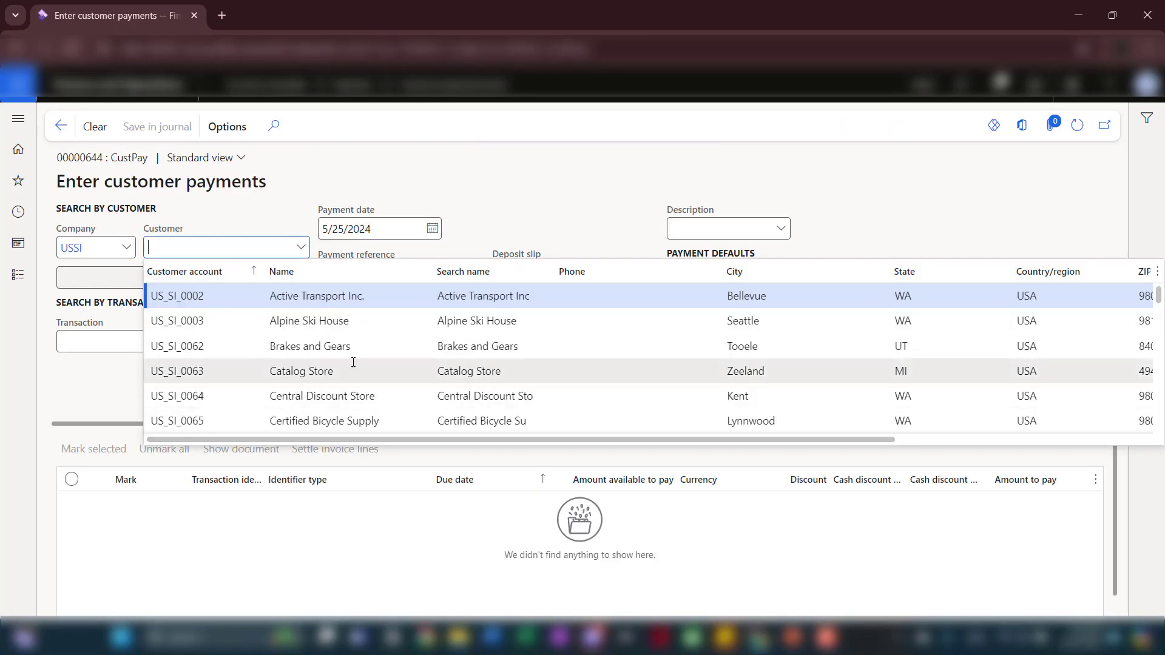
{"action": "left_click", "coordinate": [386, 298]}
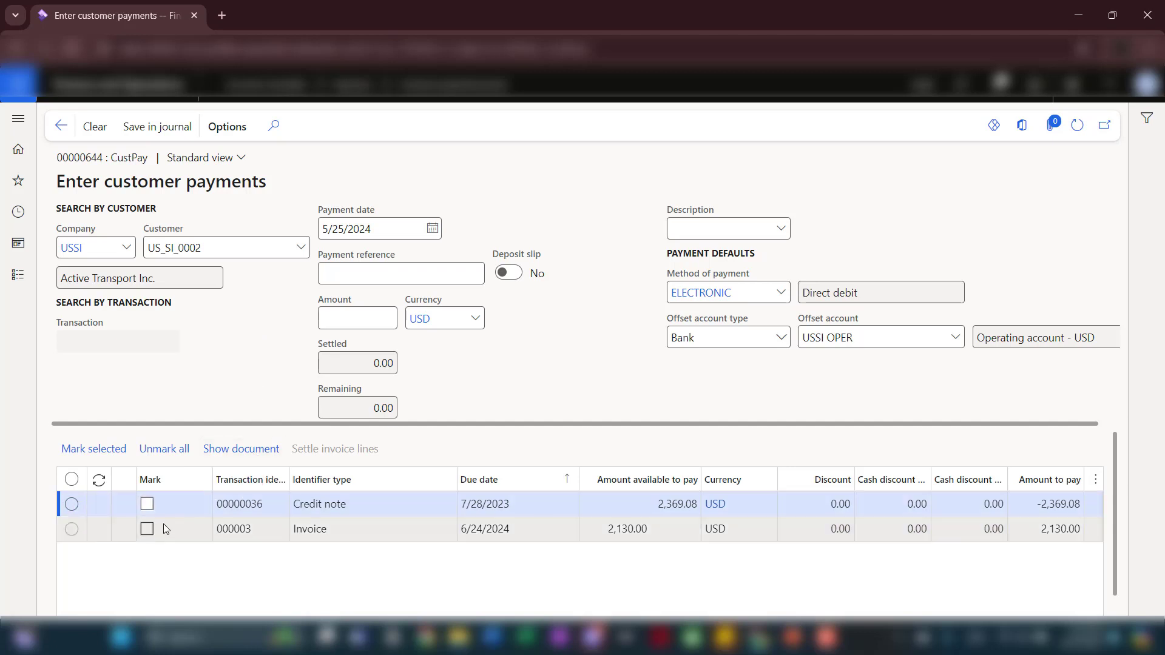
Mark the 2,130.00 invoice and save its payment in the journal with reference "2130 payment received" and amount 2129.7.
{"action": "left_click", "coordinate": [147, 529]}
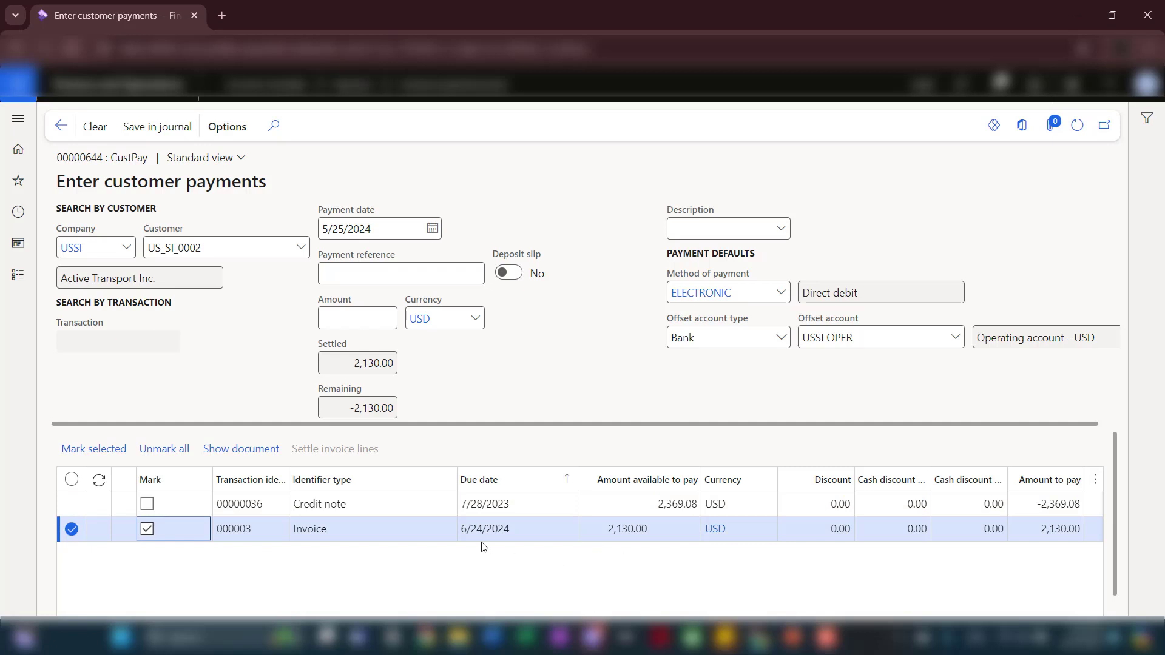
{"action": "left_click", "coordinate": [381, 277]}
{"action": "type", "text": "213"}
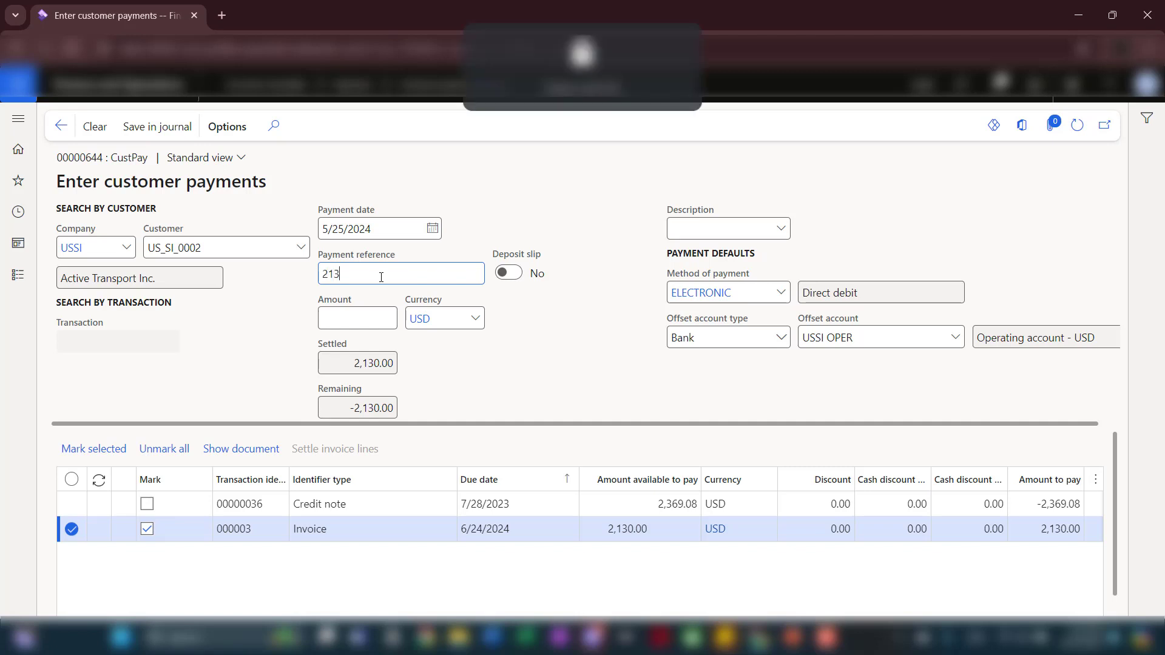
{"action": "type", "text": "0 payment received"}
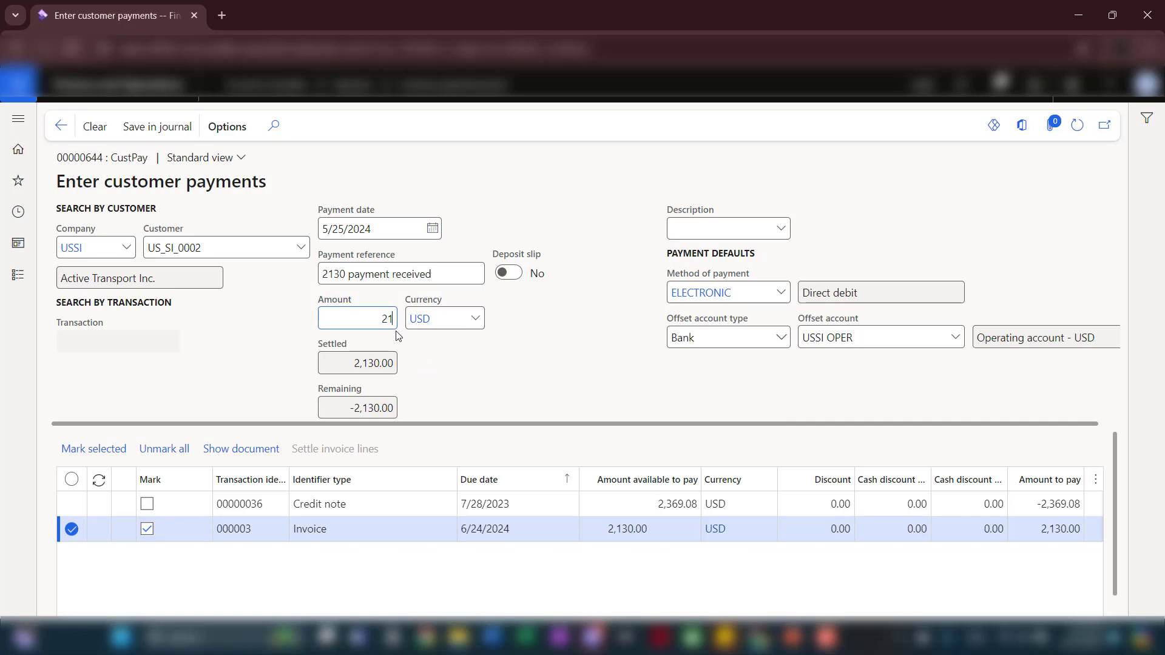
{"action": "type", "text": "29.7"}
{"action": "left_click", "coordinate": [448, 366]}
{"action": "left_click", "coordinate": [173, 137]}
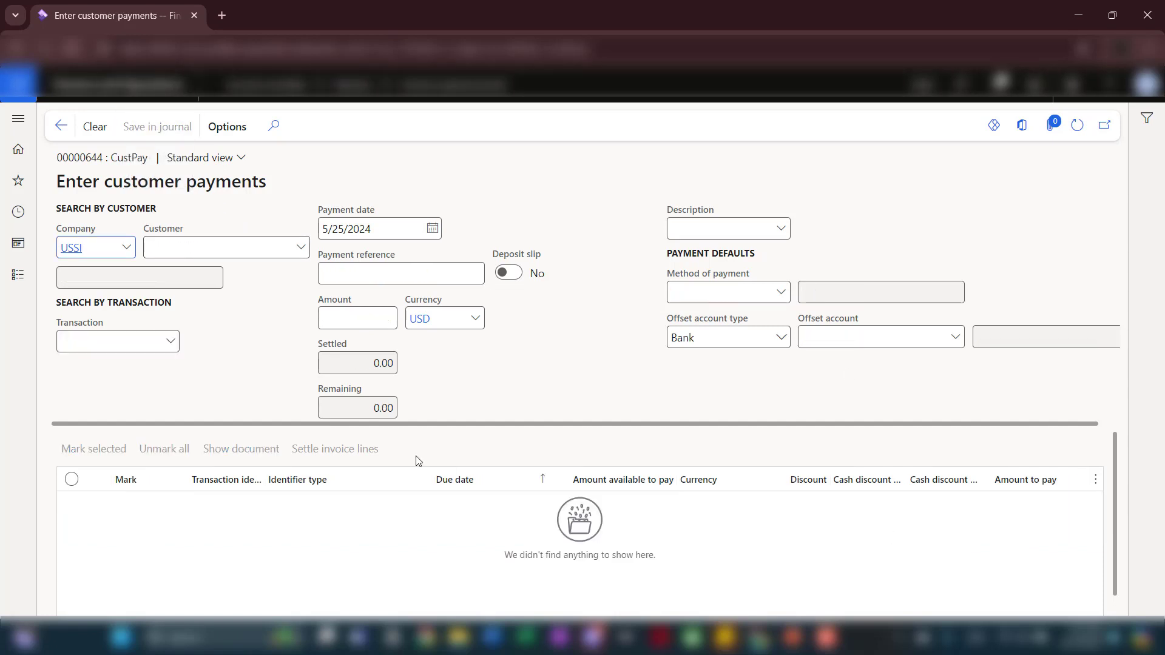
Open the journal's payment line and mark the 2,130.00 invoice as Fully settle in its settle transactions.
{"action": "left_click", "coordinate": [60, 126]}
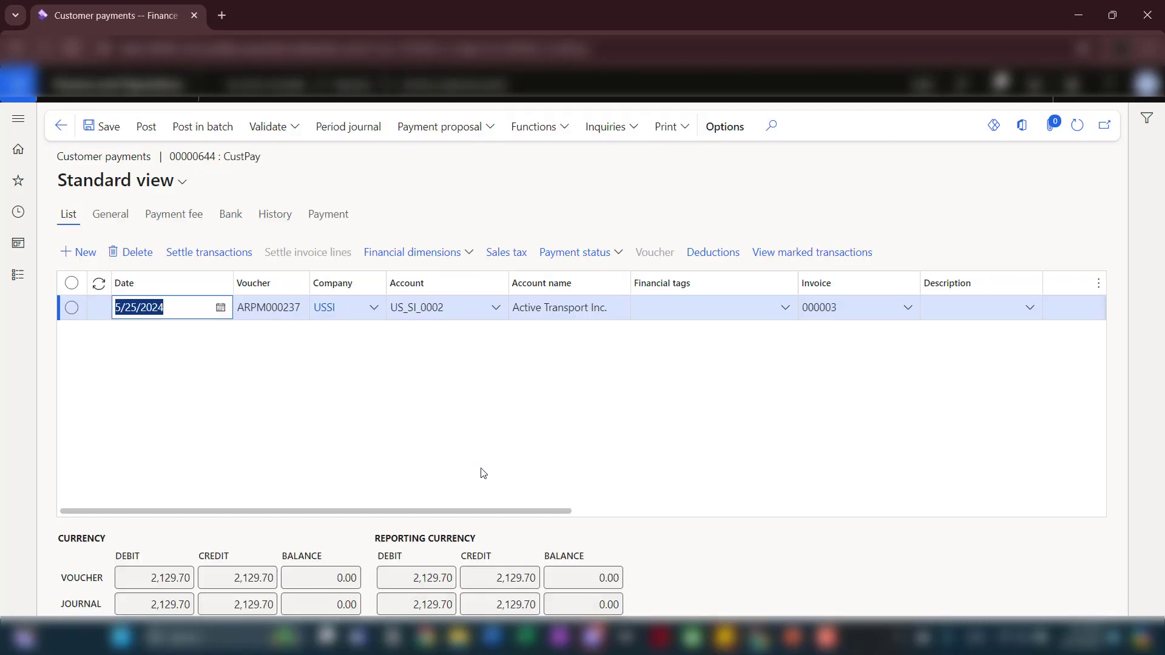
{"action": "left_click_drag", "start_coordinate": [494, 516], "coordinate": [712, 515]}
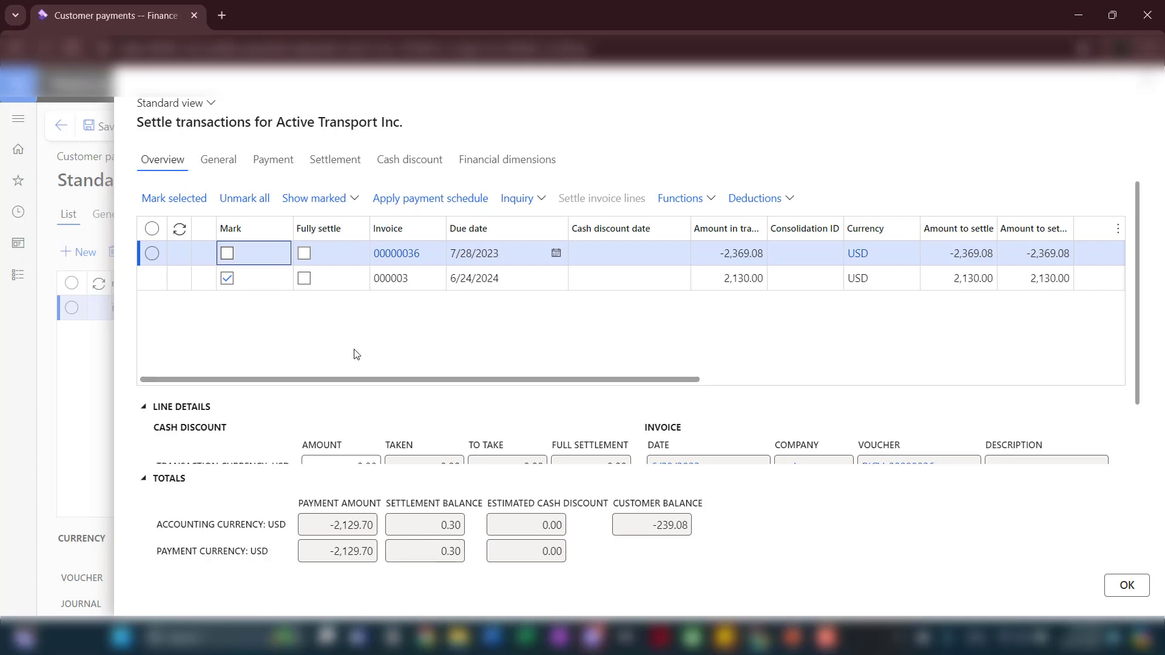
{"action": "left_click", "coordinate": [304, 278]}
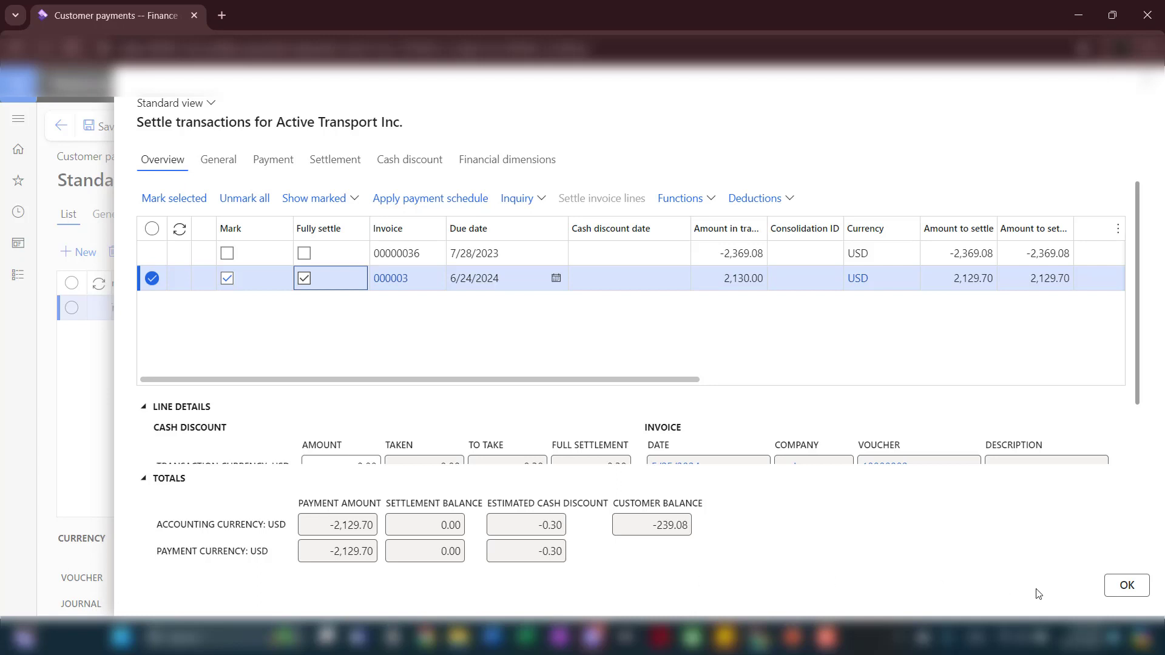
{"action": "left_click", "coordinate": [1135, 600]}
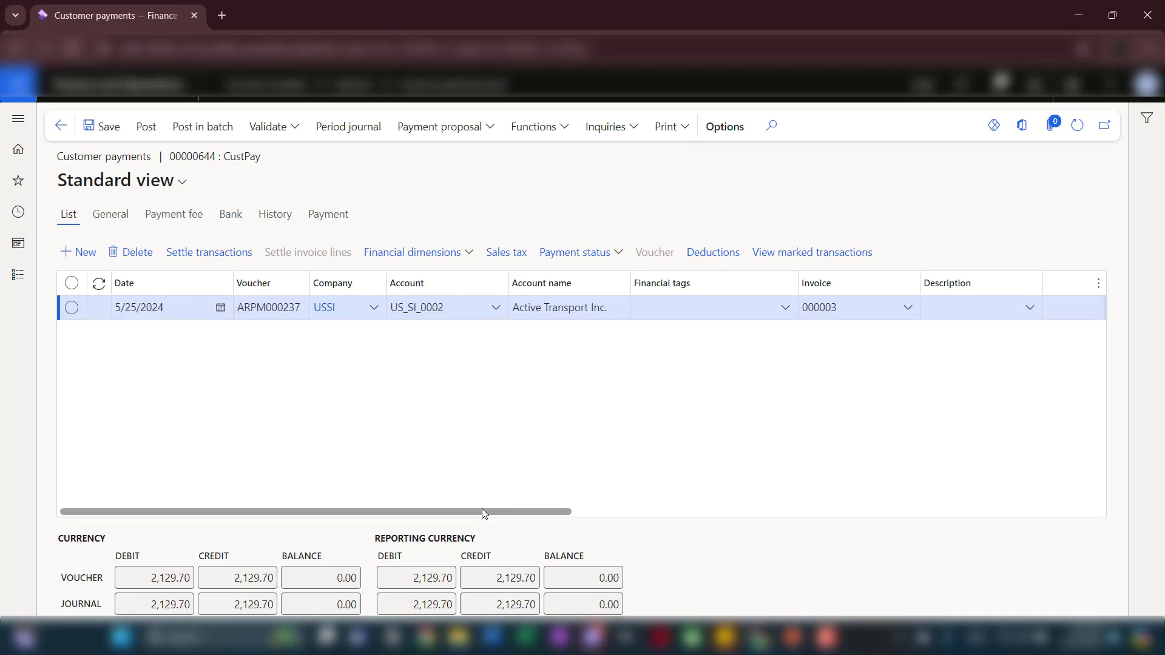
Post the customer payment journal and review the amounts and posting types of its voucher.
{"action": "left_click_drag", "start_coordinate": [512, 513], "coordinate": [690, 515]}
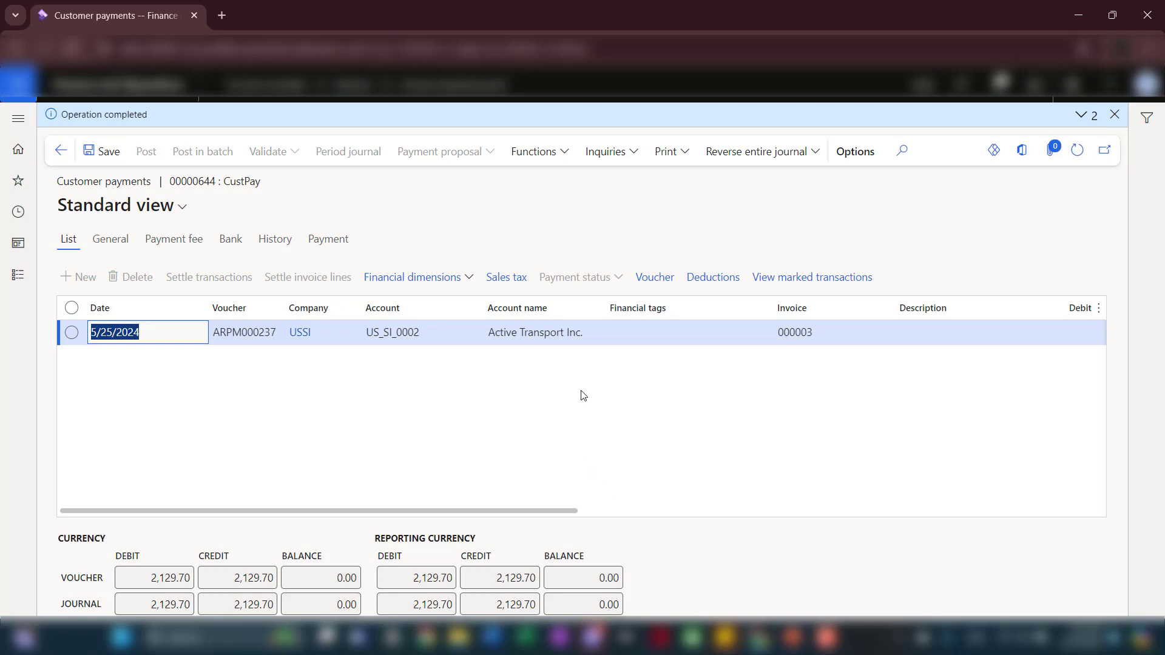
{"action": "left_click", "coordinate": [662, 287]}
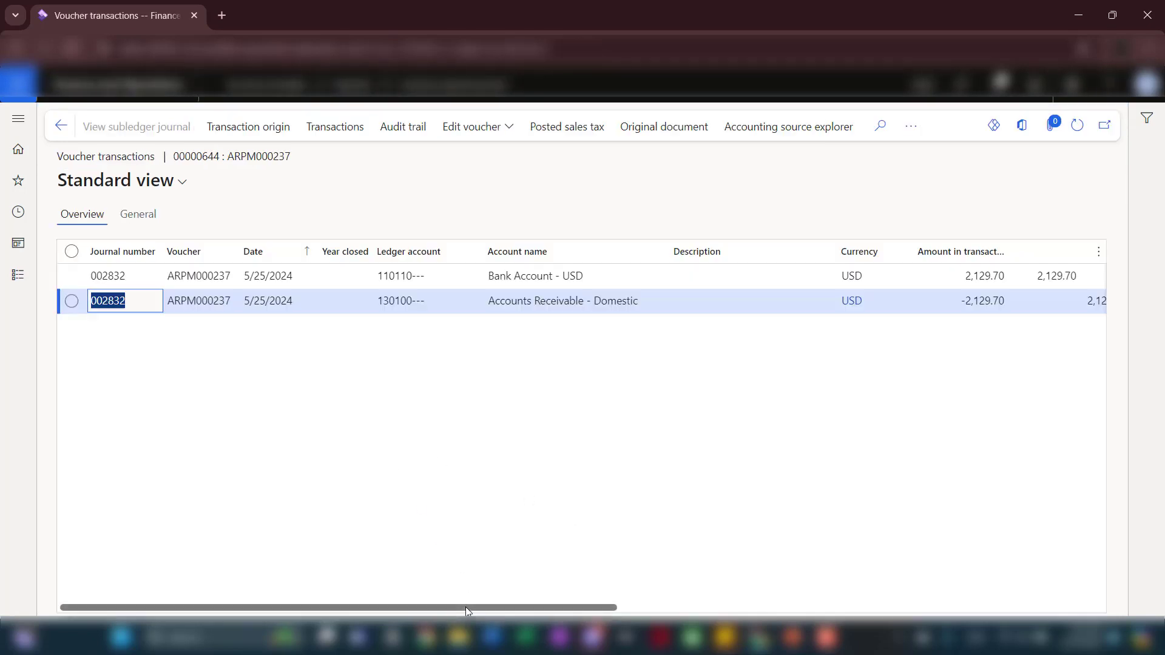
{"action": "left_click_drag", "start_coordinate": [465, 607], "coordinate": [658, 593]}
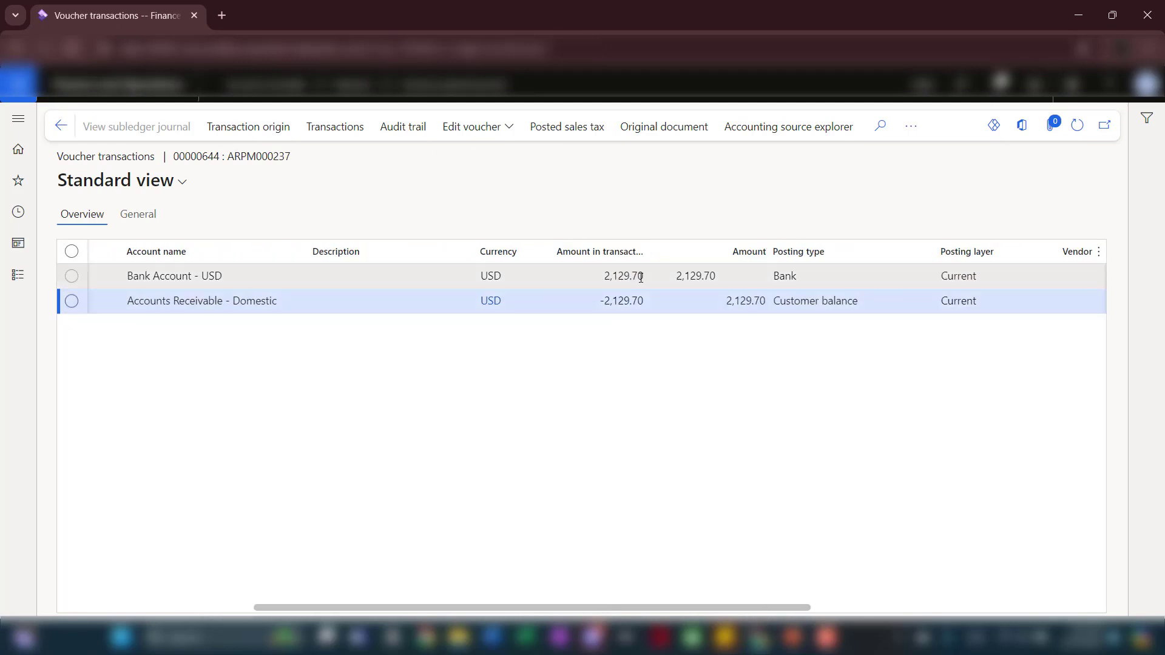
{"action": "left_click", "coordinate": [646, 298]}
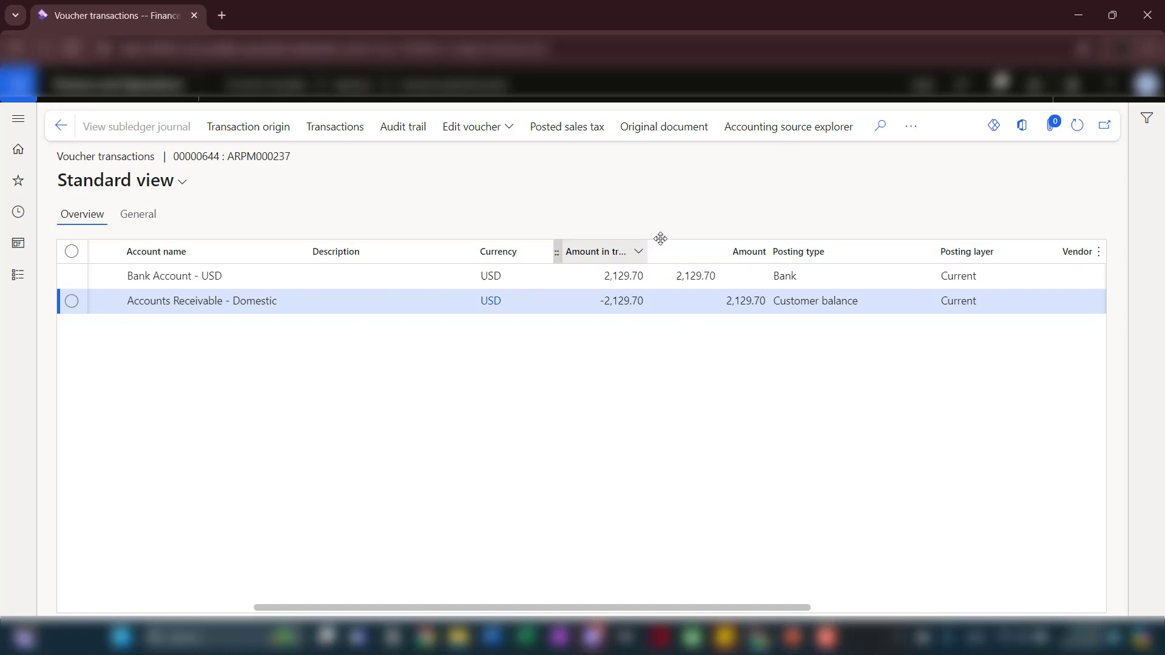
Open the payment's related voucher and review its ledger accounts, amounts and posting types.
{"action": "left_click", "coordinate": [911, 127]}
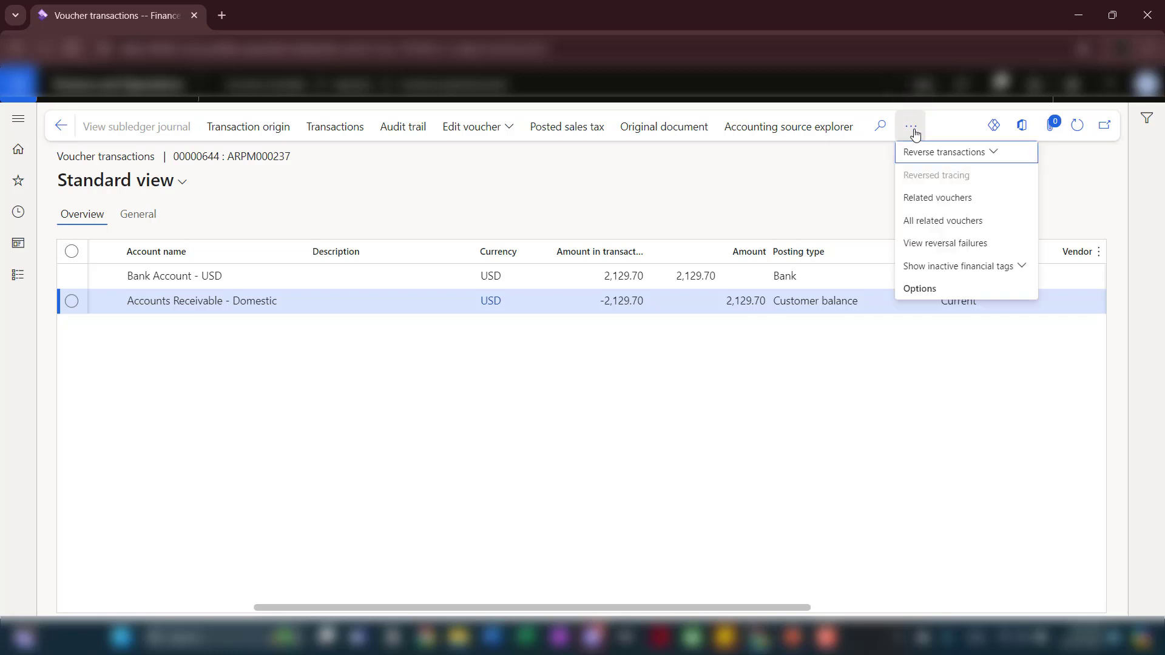
{"action": "left_click", "coordinate": [928, 201]}
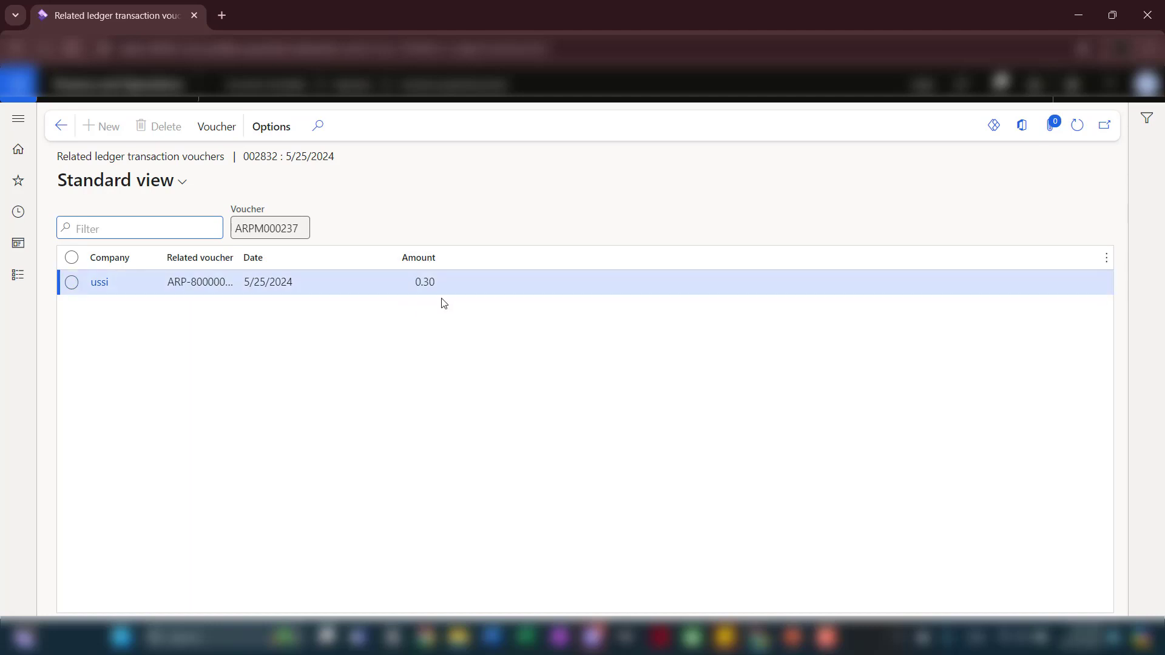
{"action": "left_click", "coordinate": [218, 128]}
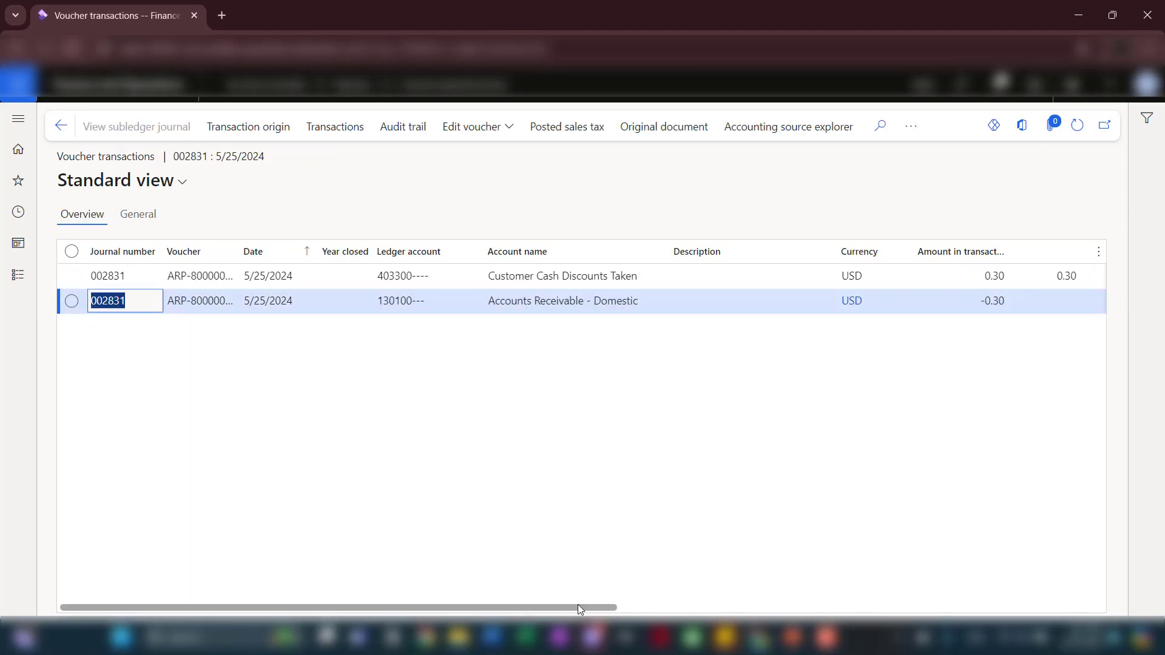
{"action": "left_click_drag", "start_coordinate": [577, 606], "coordinate": [716, 607]}
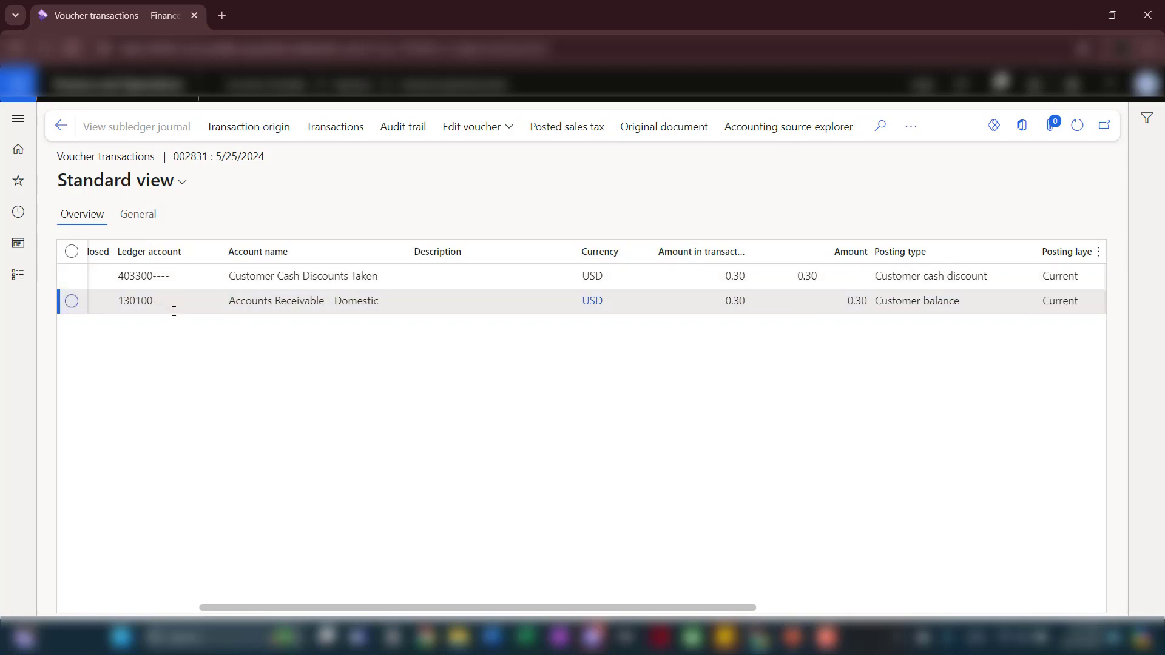
{"action": "mouse_move", "coordinate": [174, 311]}
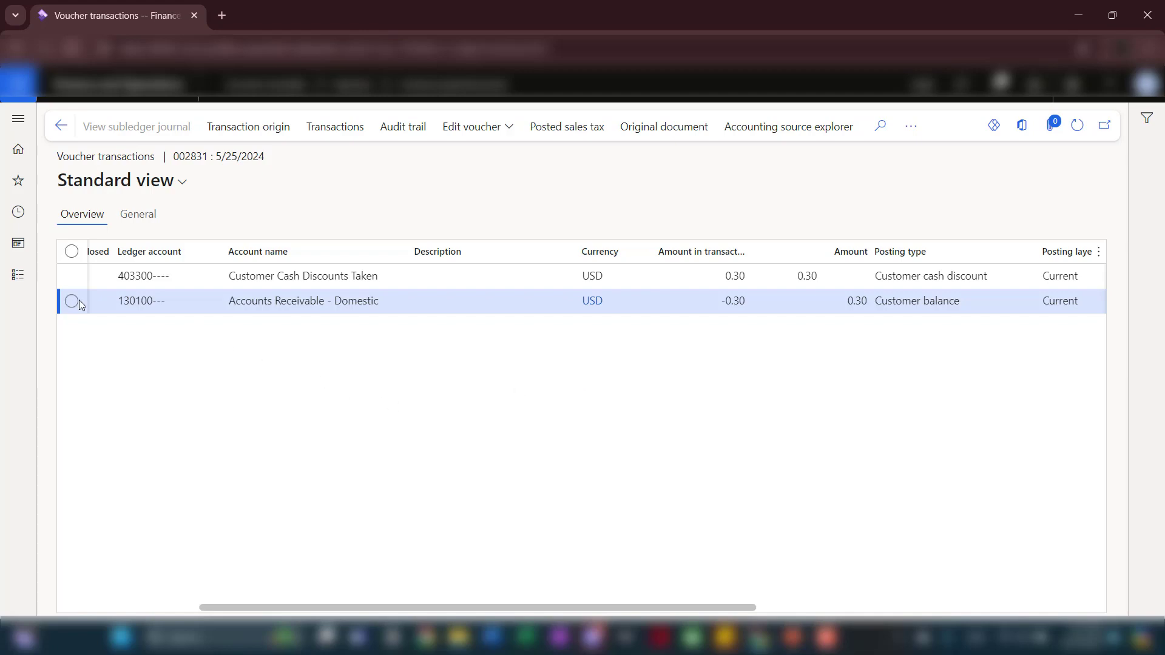
View the settlements of the 2,130.00 sales order in Active Transport Inc.'s customer transactions, and switch to the PowerPoint presentation.
{"action": "left_click", "coordinate": [21, 284]}
{"action": "left_click", "coordinate": [244, 278]}
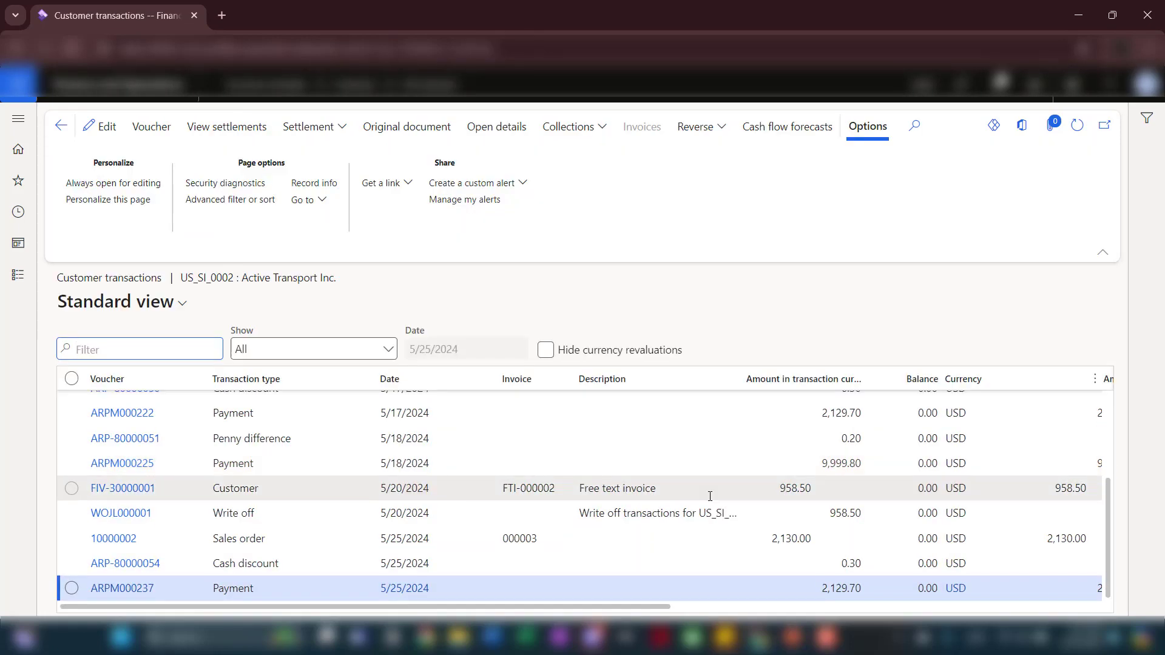
{"action": "left_click", "coordinate": [74, 540]}
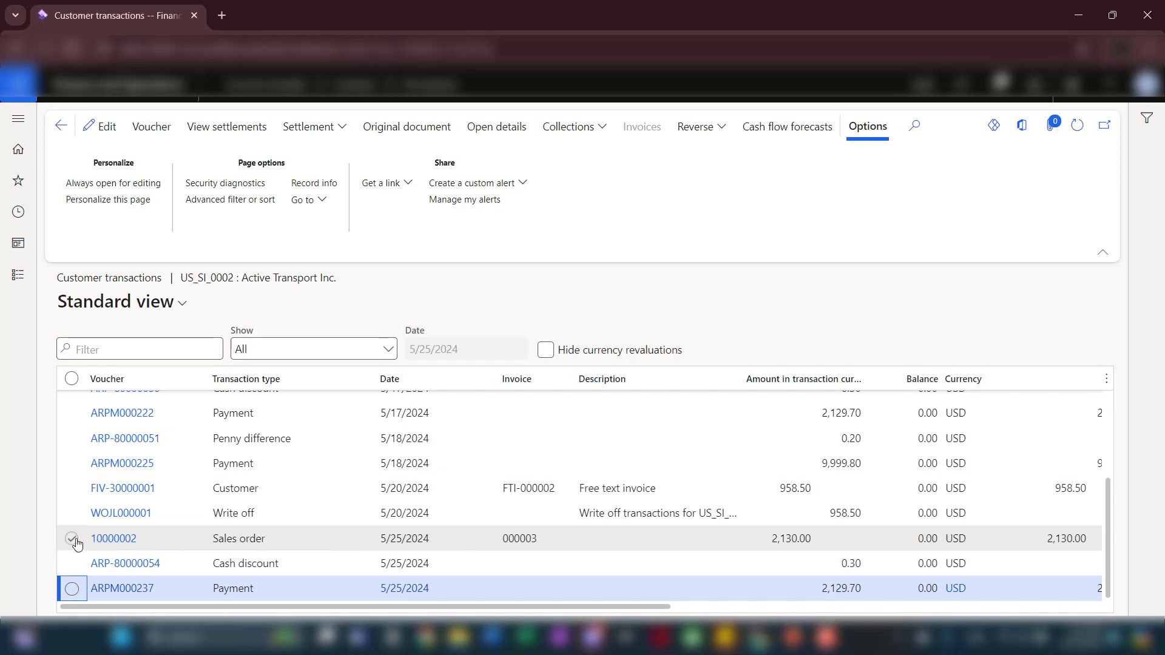
{"action": "left_click", "coordinate": [73, 540]}
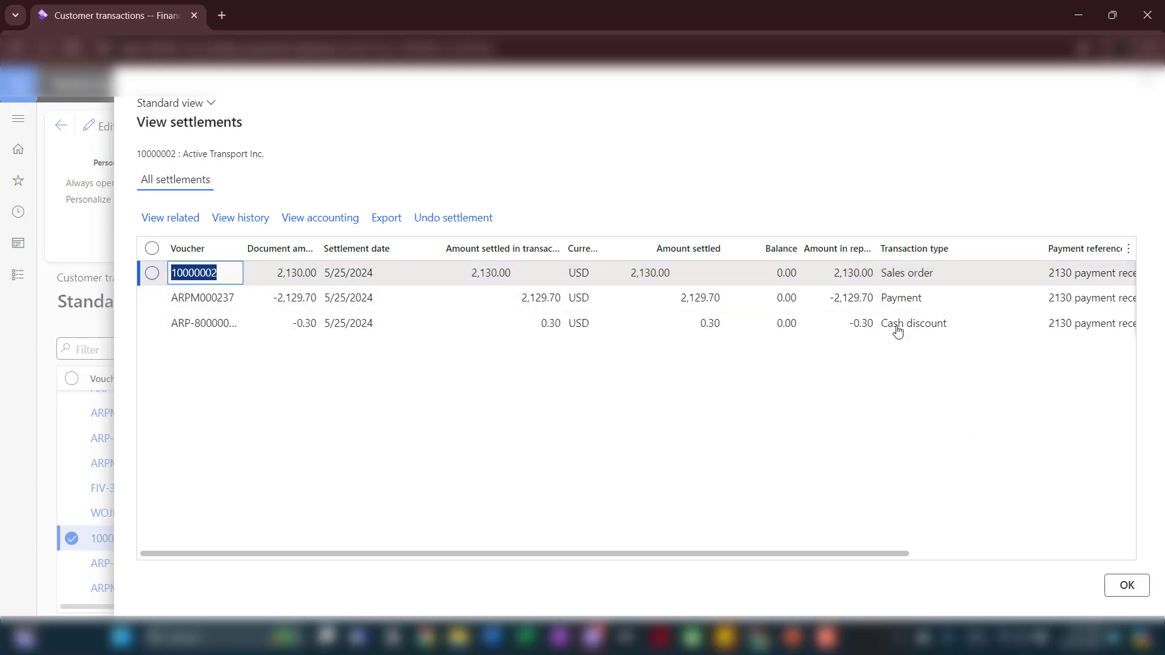
{"action": "left_click", "coordinate": [1127, 585]}
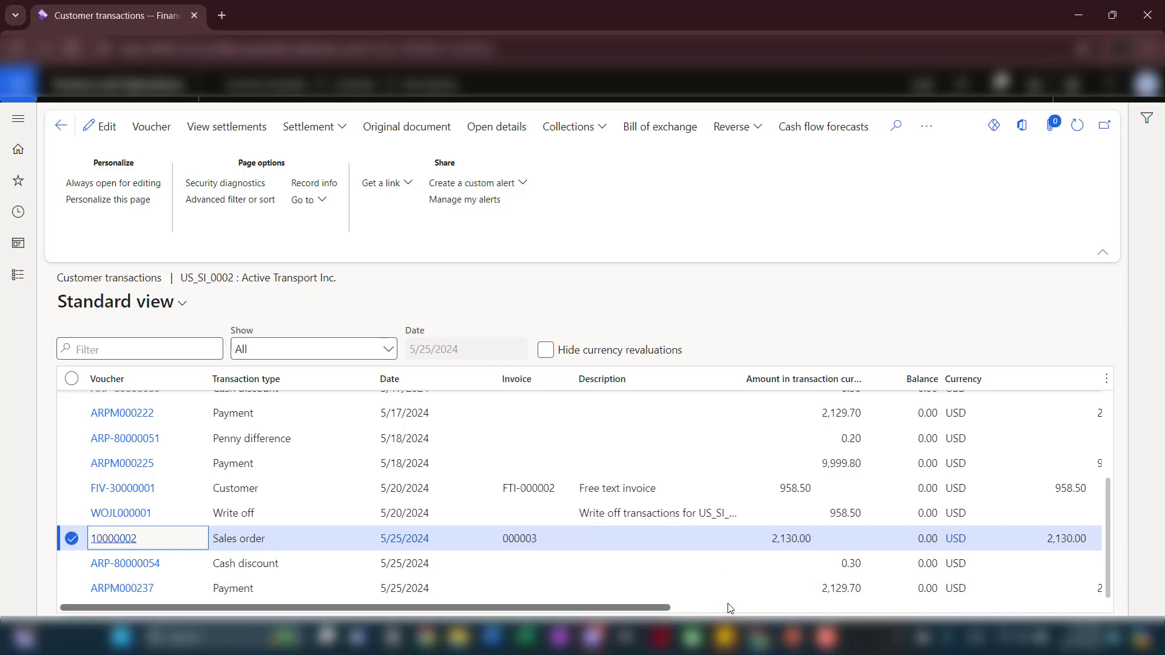
{"action": "left_click", "coordinate": [795, 638]}
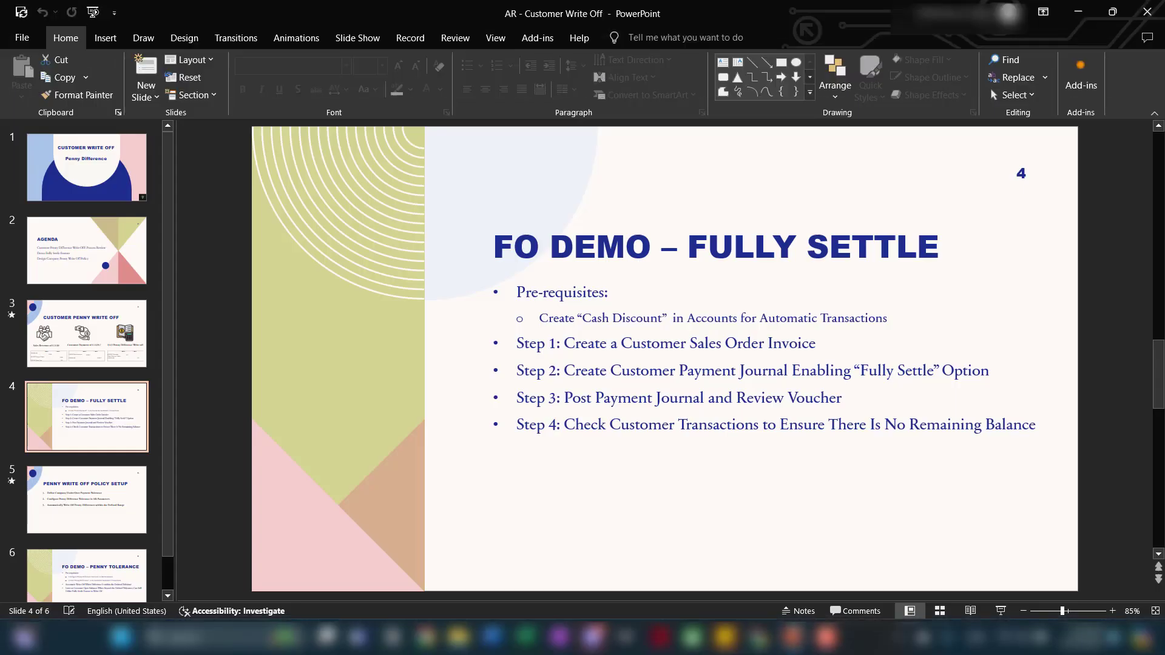
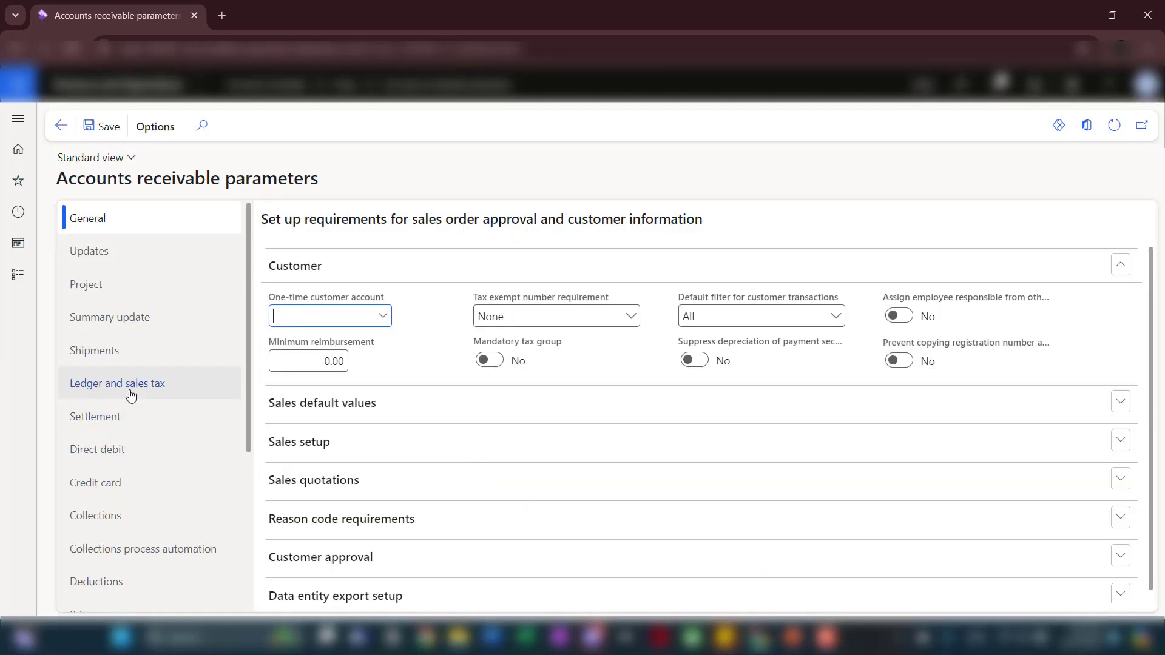
Check the Accounts receivable settlement parameters and the main account for penny difference in accounting currency in Accounts for automatic transactions.
{"action": "left_click", "coordinate": [116, 415]}
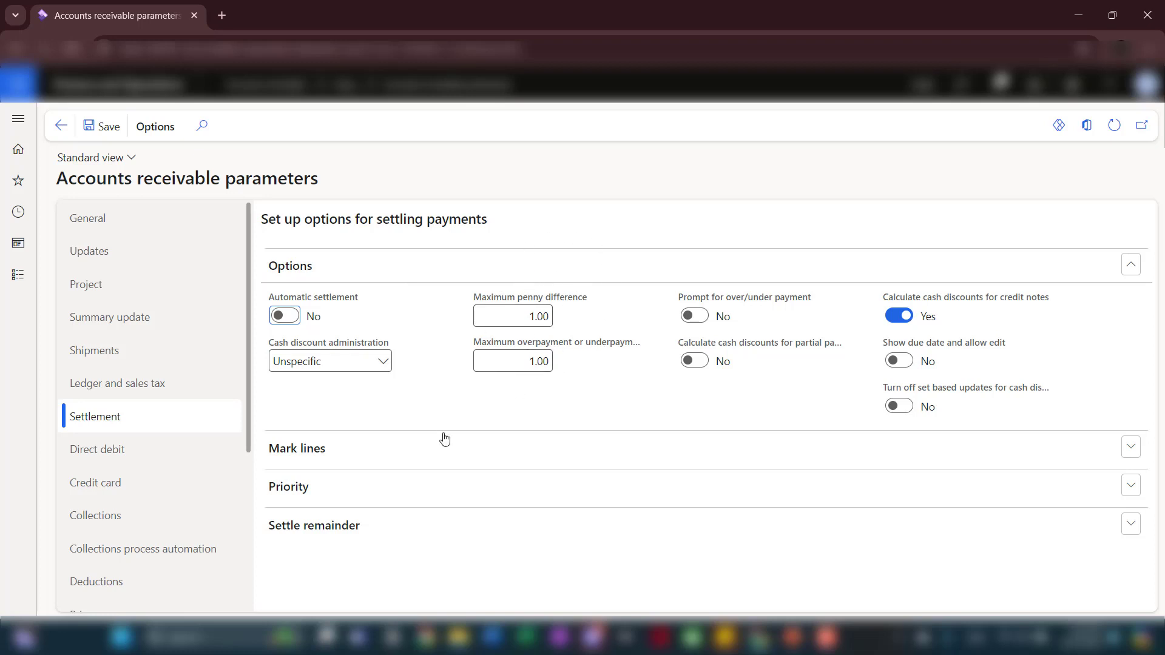
{"action": "left_click", "coordinate": [18, 281]}
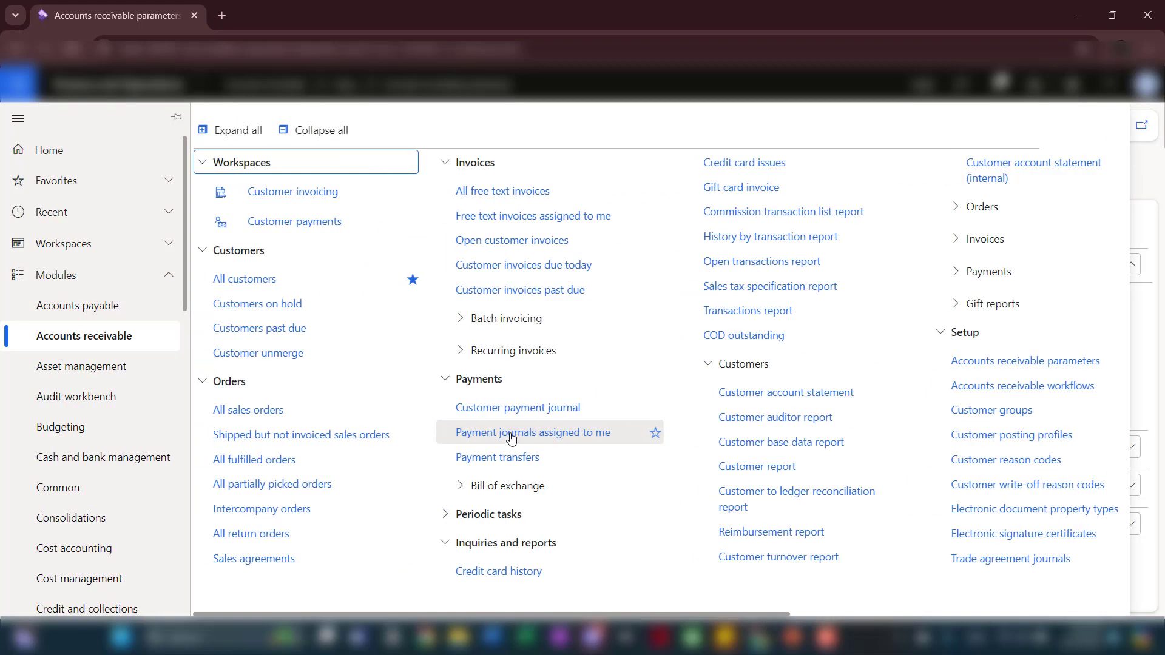
{"action": "scroll", "coordinate": [115, 449], "scroll_direction": "down", "scroll_amount": 3}
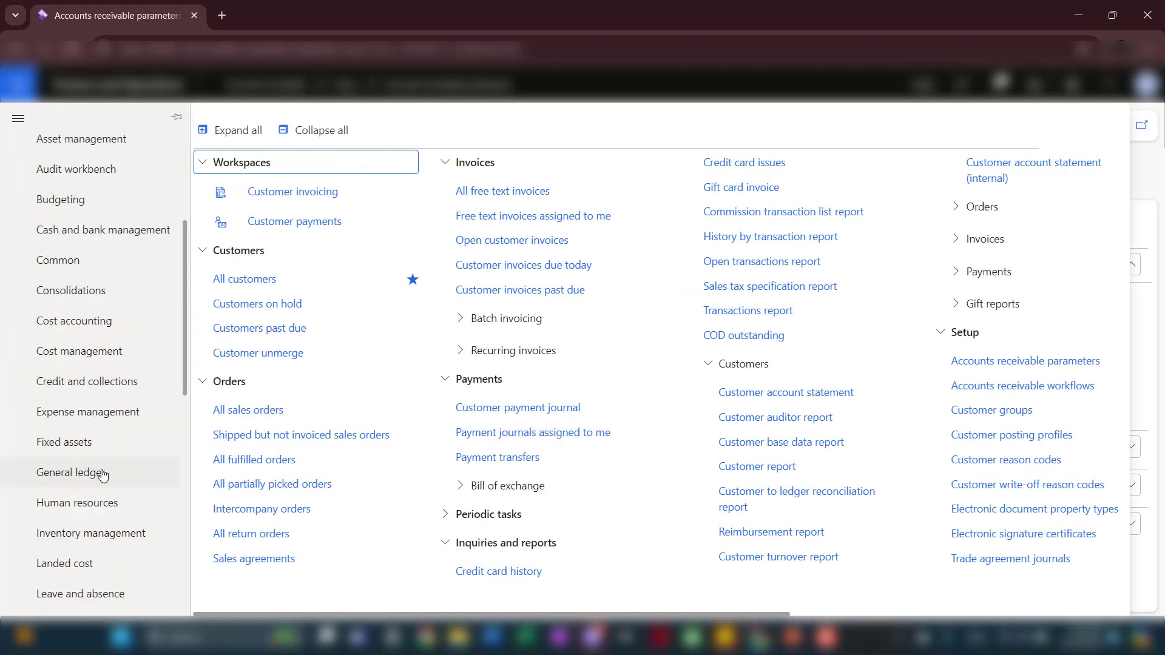
{"action": "left_click", "coordinate": [102, 474]}
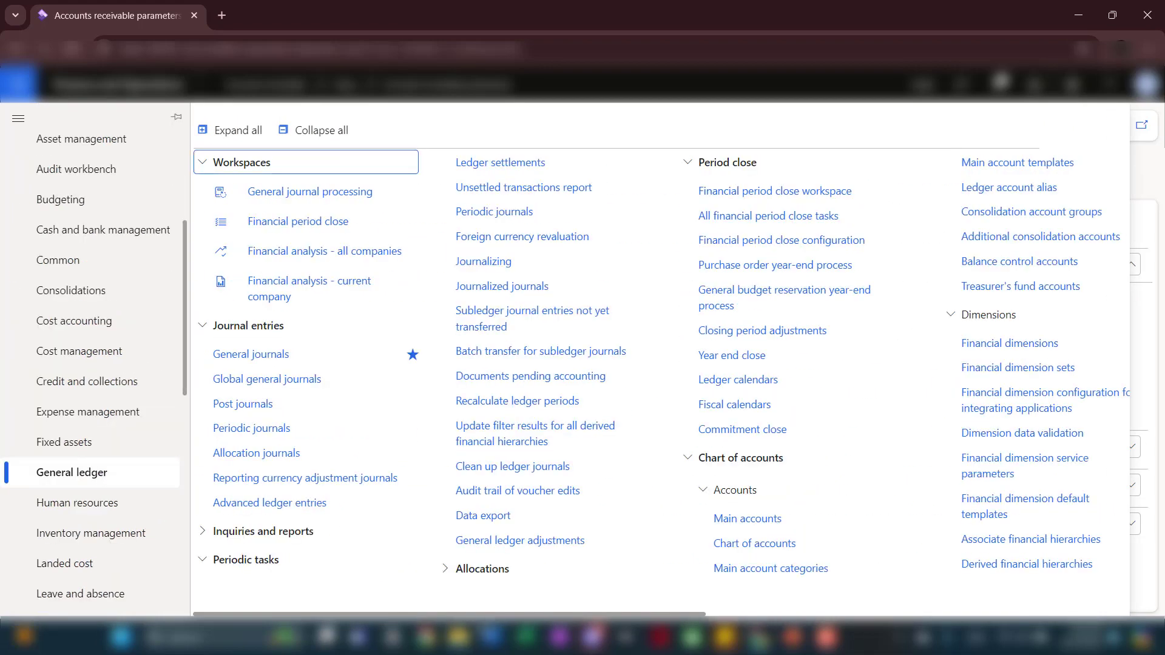
{"action": "left_click_drag", "start_coordinate": [498, 614], "coordinate": [1033, 601]}
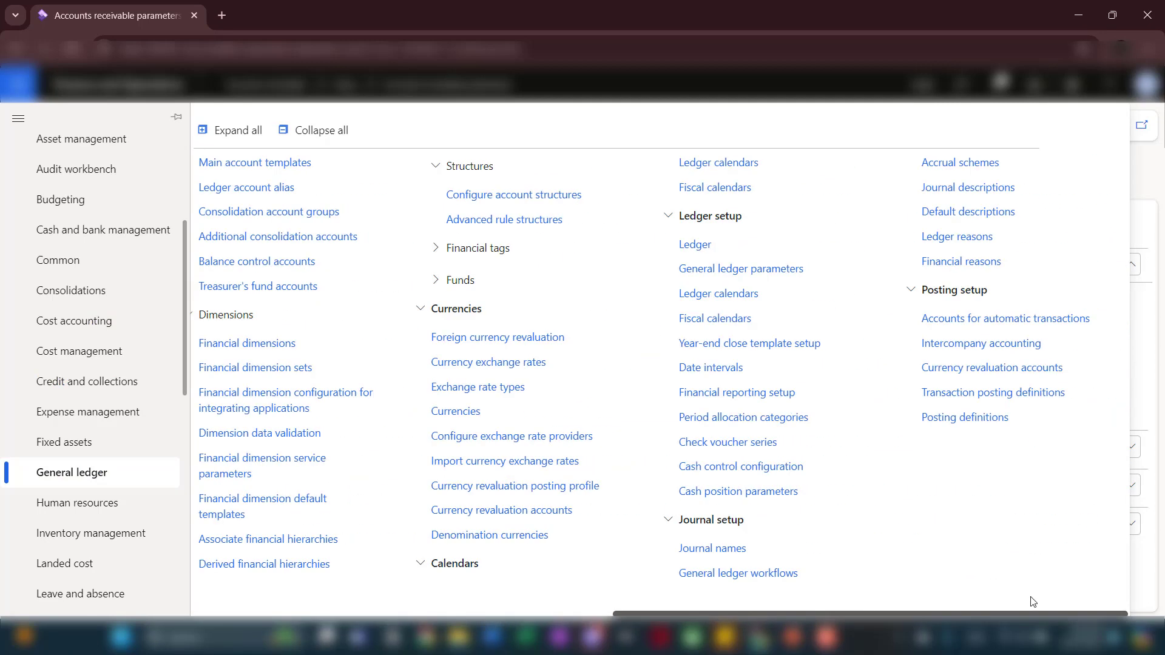
{"action": "left_click", "coordinate": [1005, 318]}
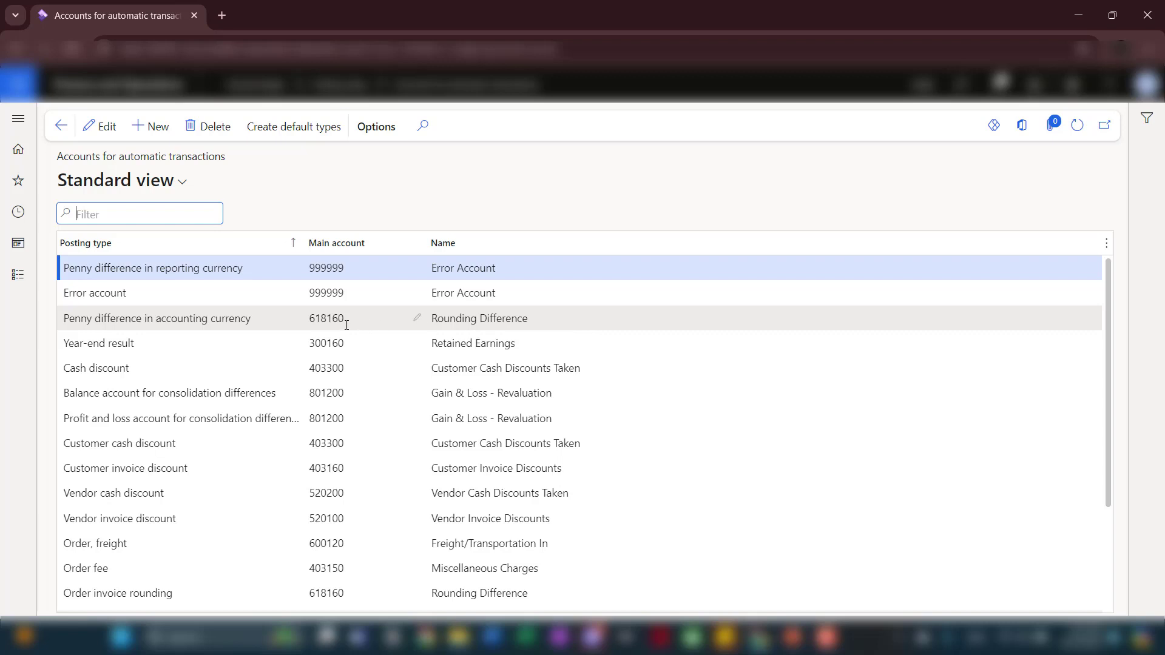
{"action": "mouse_move", "coordinate": [345, 325]}
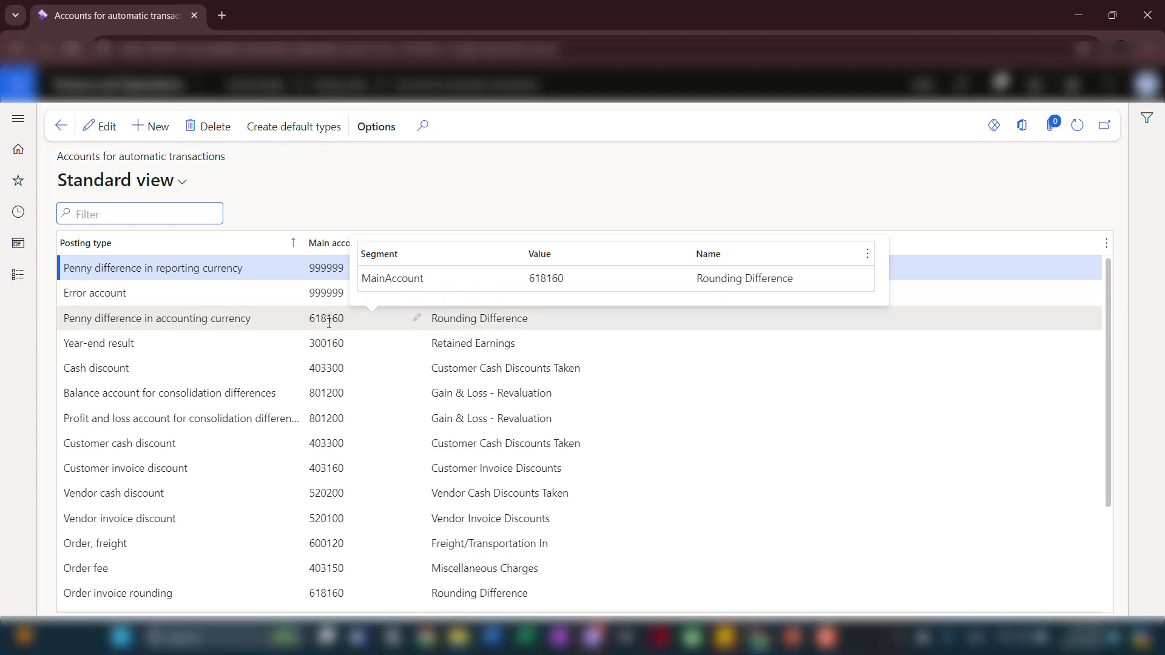
Create a new free text invoice in Accounts receivable for the customer Active Transport Inc.
{"action": "left_click", "coordinate": [19, 278]}
{"action": "left_click", "coordinate": [96, 337]}
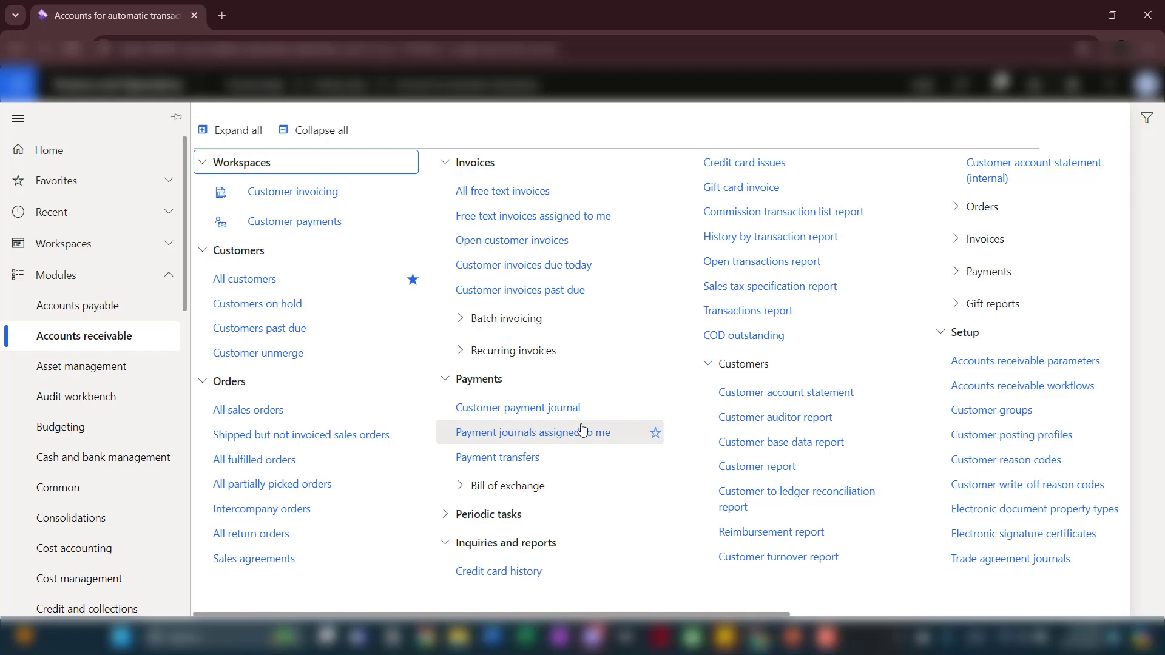
{"action": "left_click", "coordinate": [546, 189]}
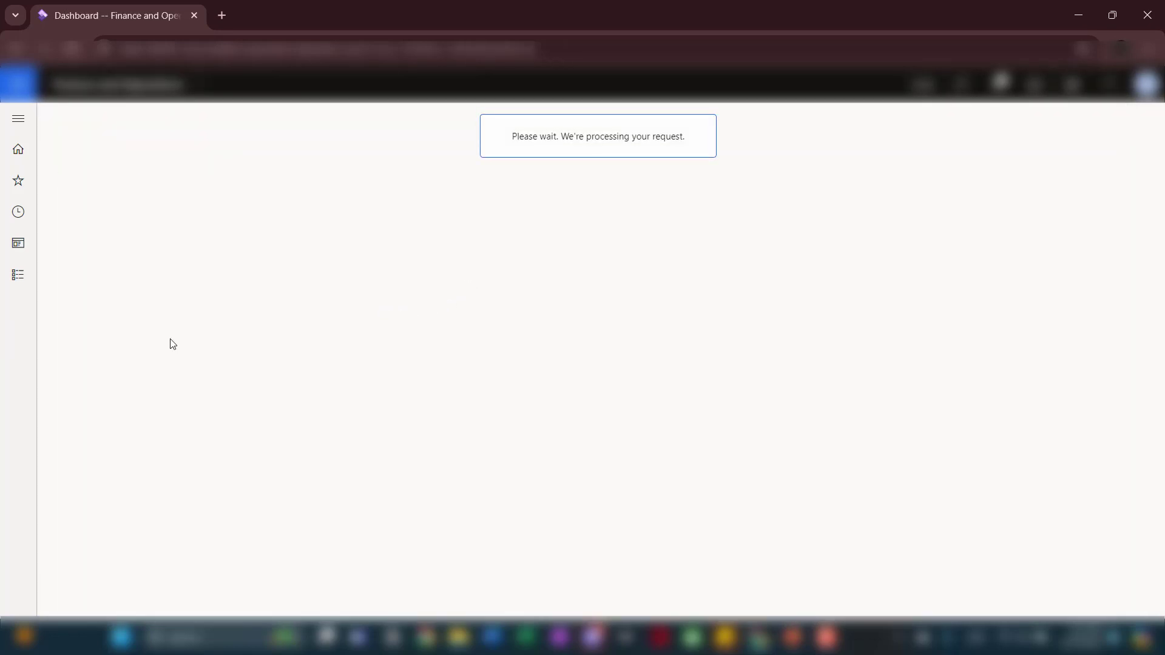
{"action": "left_click", "coordinate": [157, 128]}
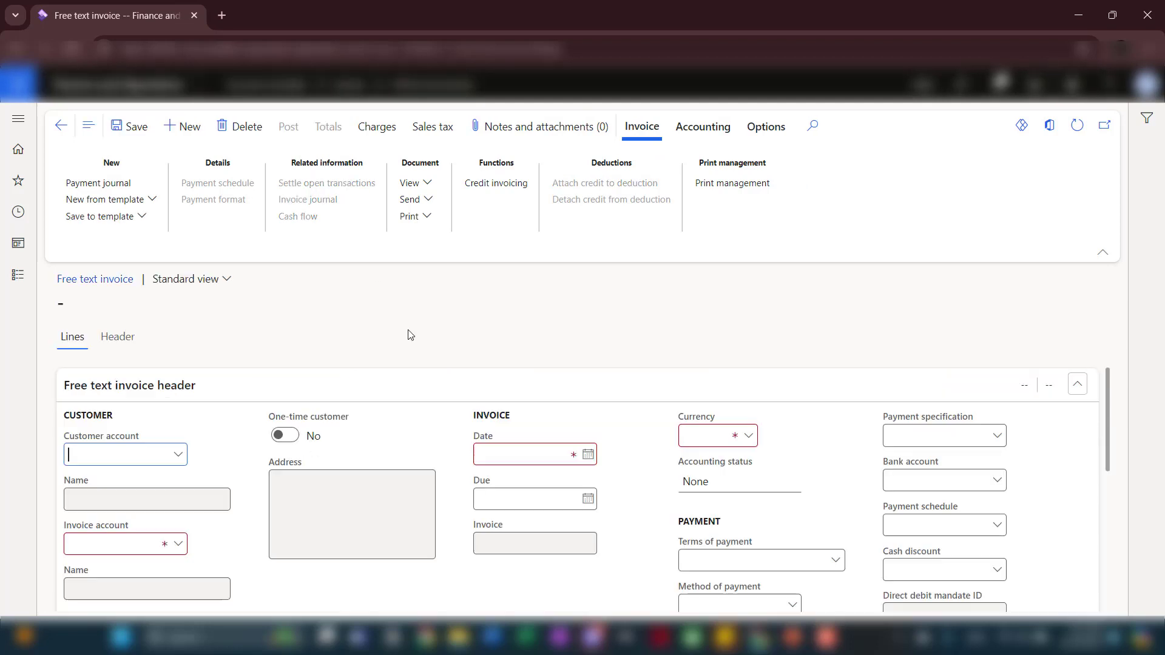
{"action": "scroll", "coordinate": [242, 424], "scroll_direction": "down", "scroll_amount": 2}
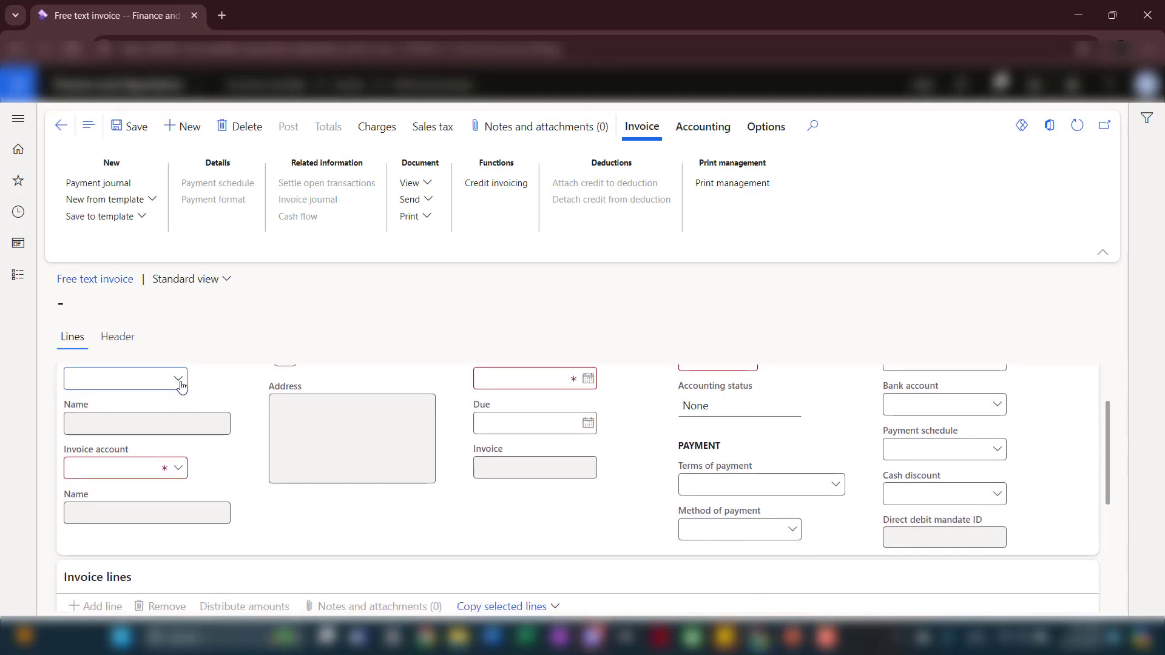
{"action": "left_click", "coordinate": [181, 385]}
{"action": "left_click", "coordinate": [304, 424]}
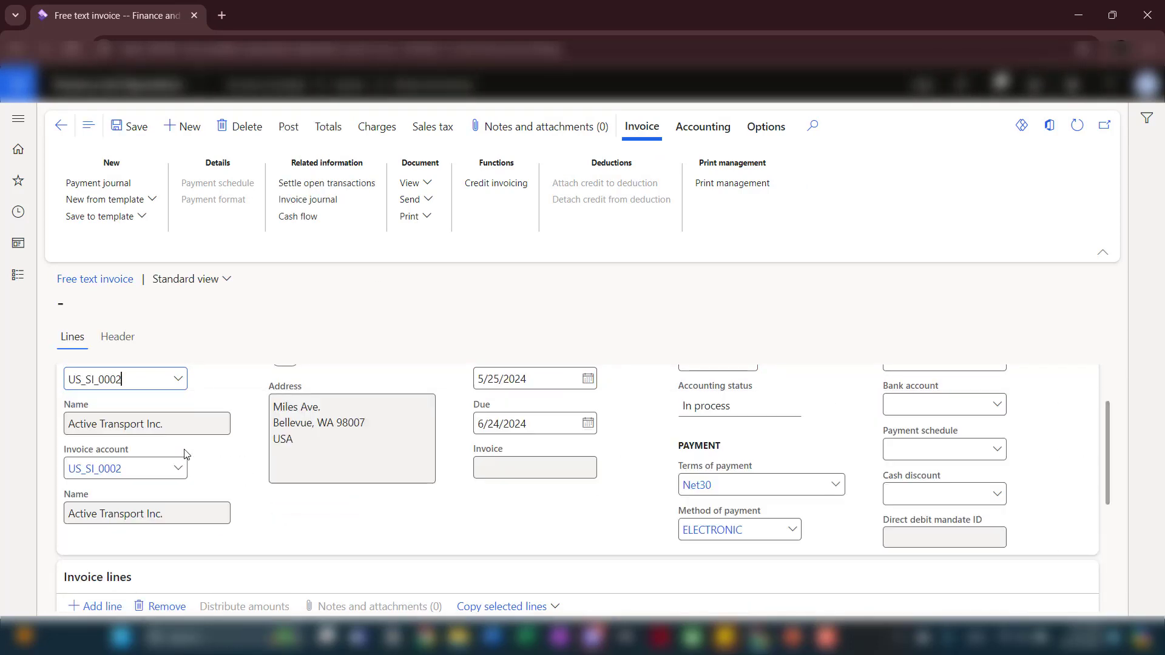
Fill in the invoice line with main account 401300 (Other Revenues) and unit price 500.00, and post the free text invoice.
{"action": "scroll", "coordinate": [486, 467], "scroll_direction": "down", "scroll_amount": 4}
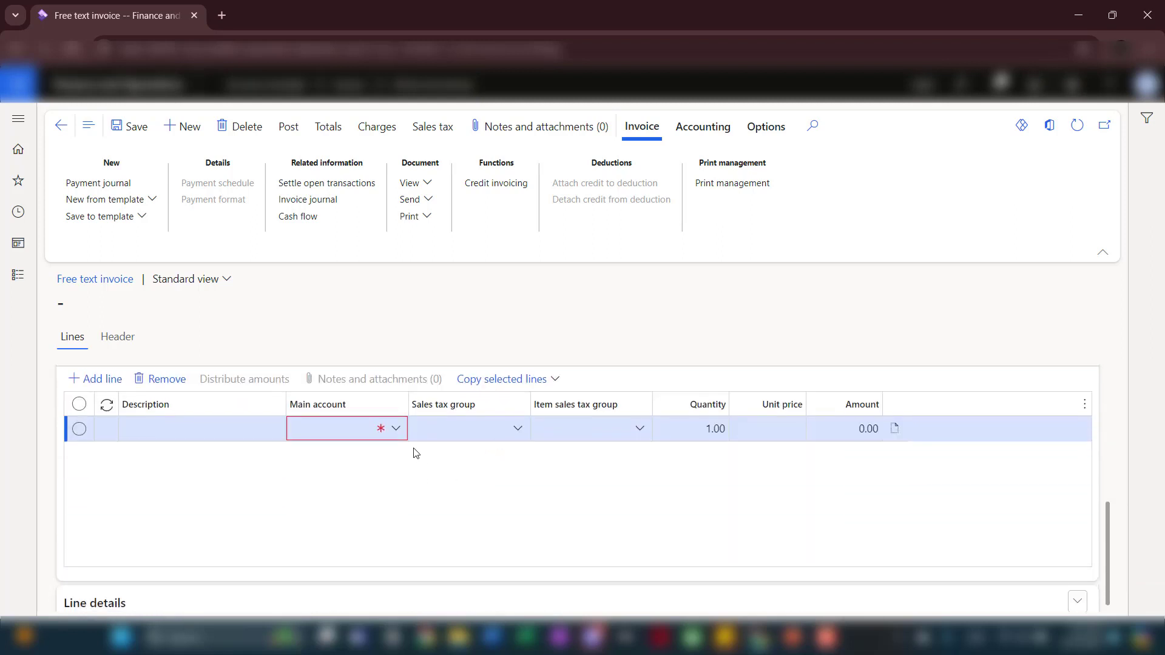
{"action": "left_click", "coordinate": [361, 428]}
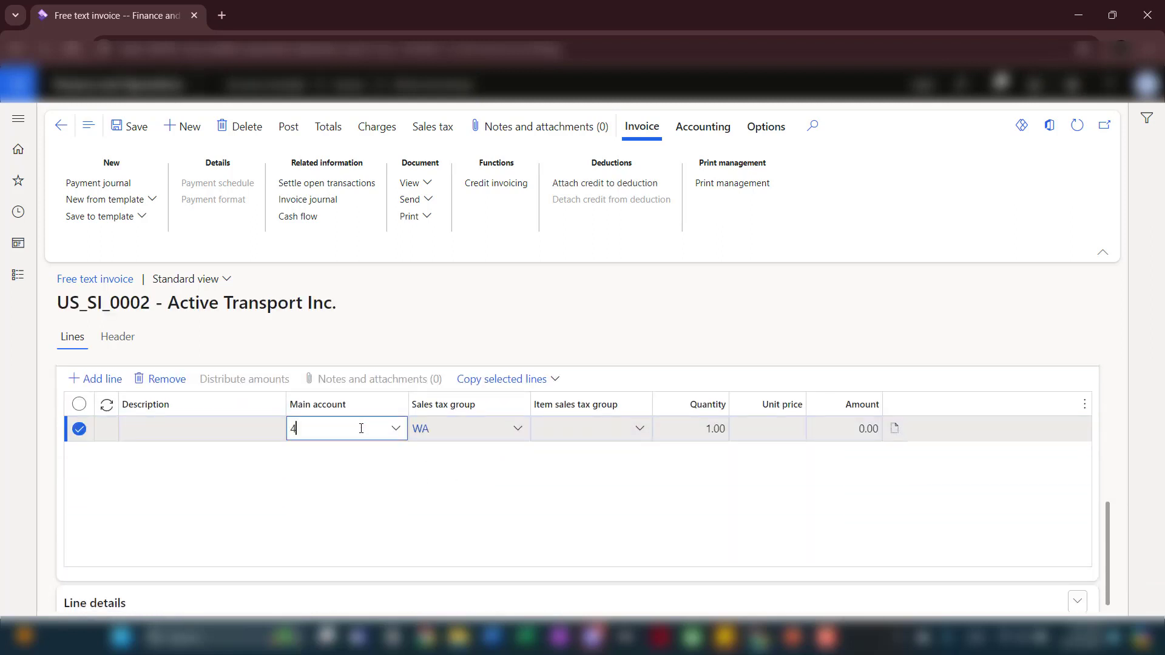
{"action": "left_click", "coordinate": [396, 431]}
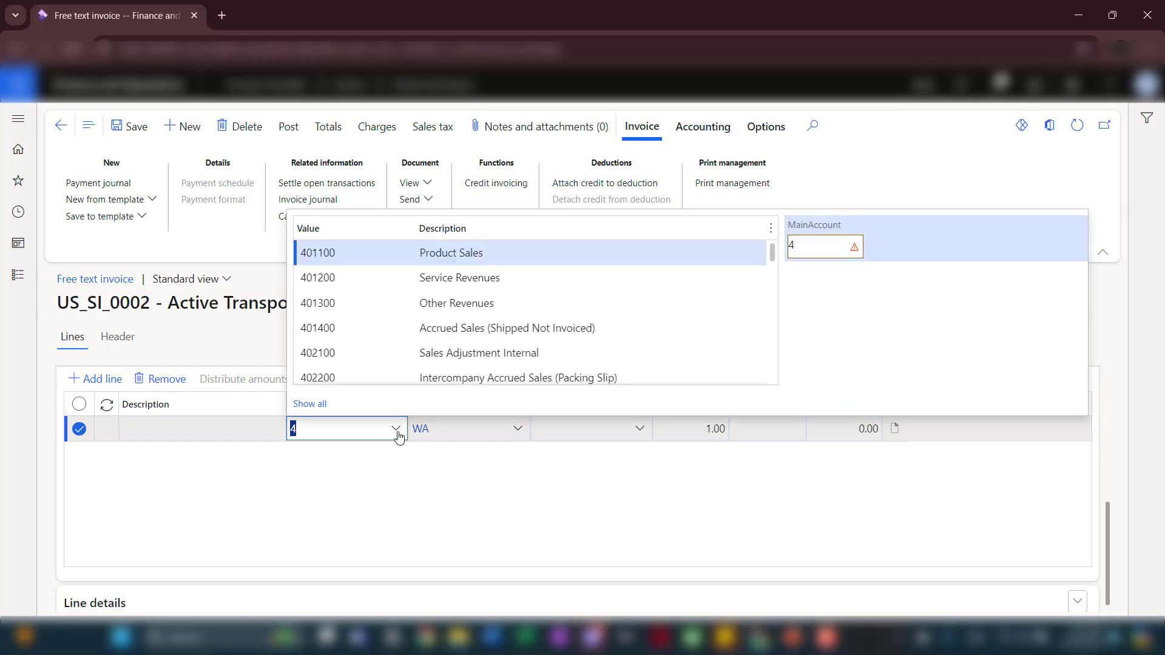
{"action": "left_click", "coordinate": [656, 303]}
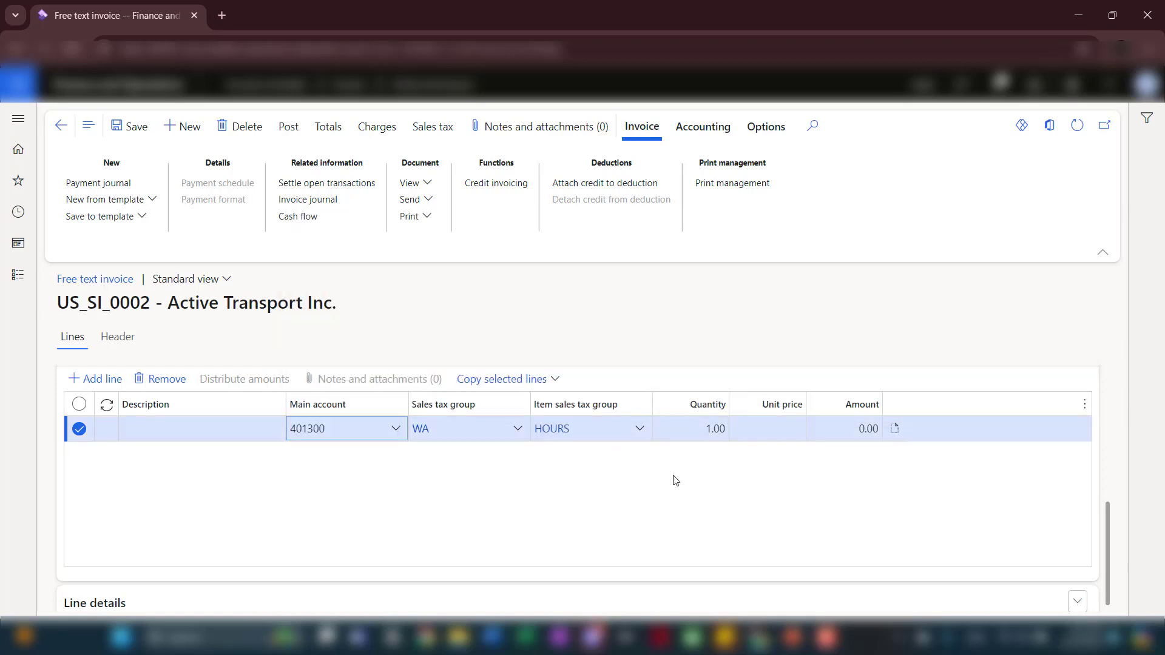
{"action": "left_click", "coordinate": [786, 430]}
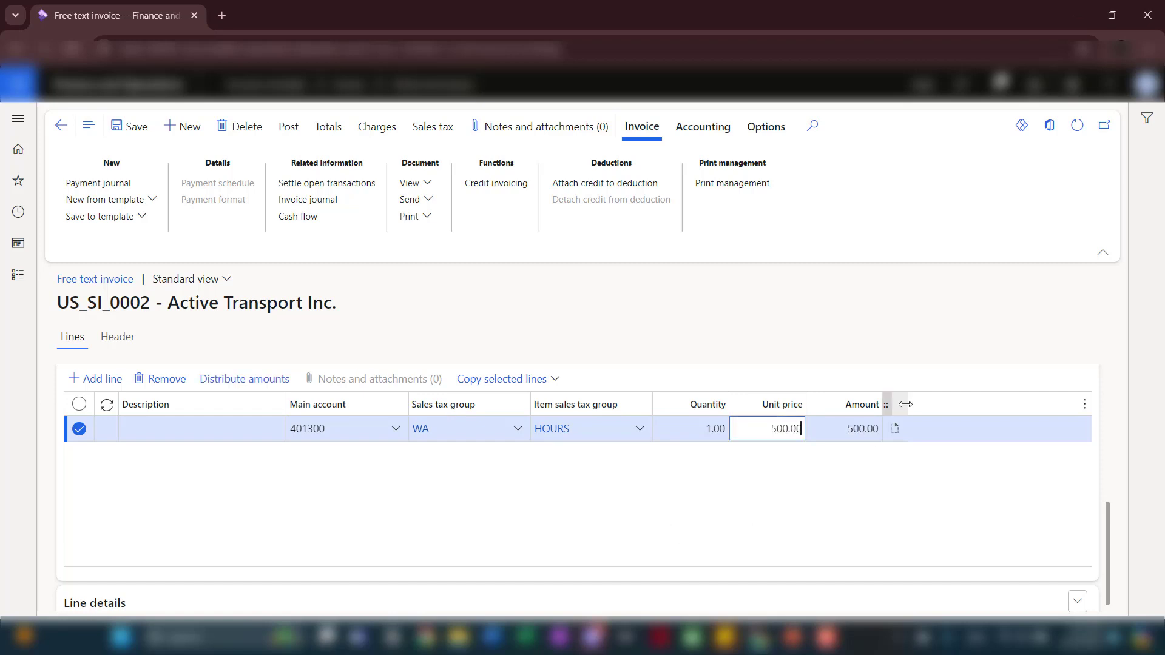
{"action": "left_click", "coordinate": [288, 127]}
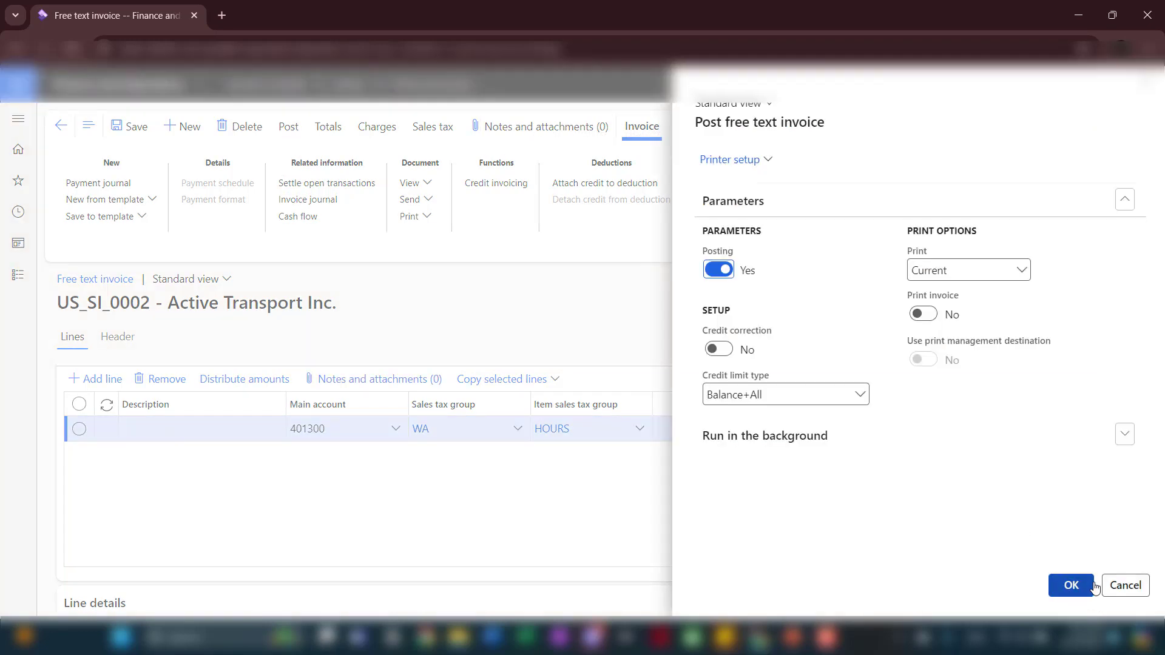
{"action": "left_click", "coordinate": [1066, 585]}
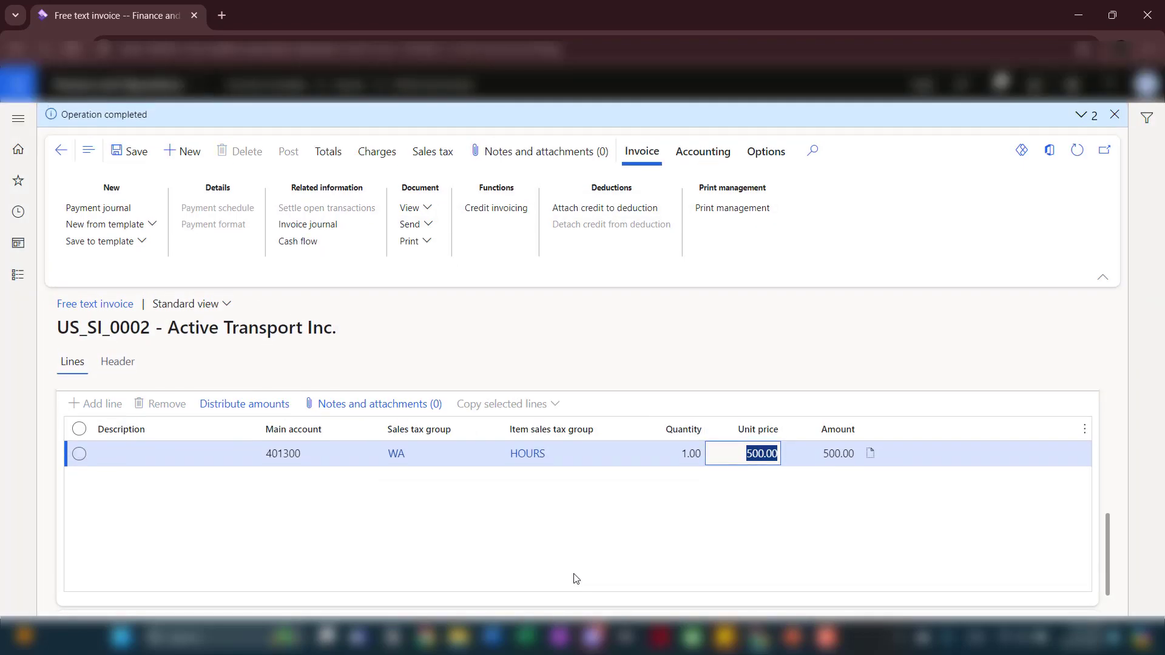
Create a new customer payment journal with the journal name CustPay.
{"action": "left_click", "coordinate": [22, 289]}
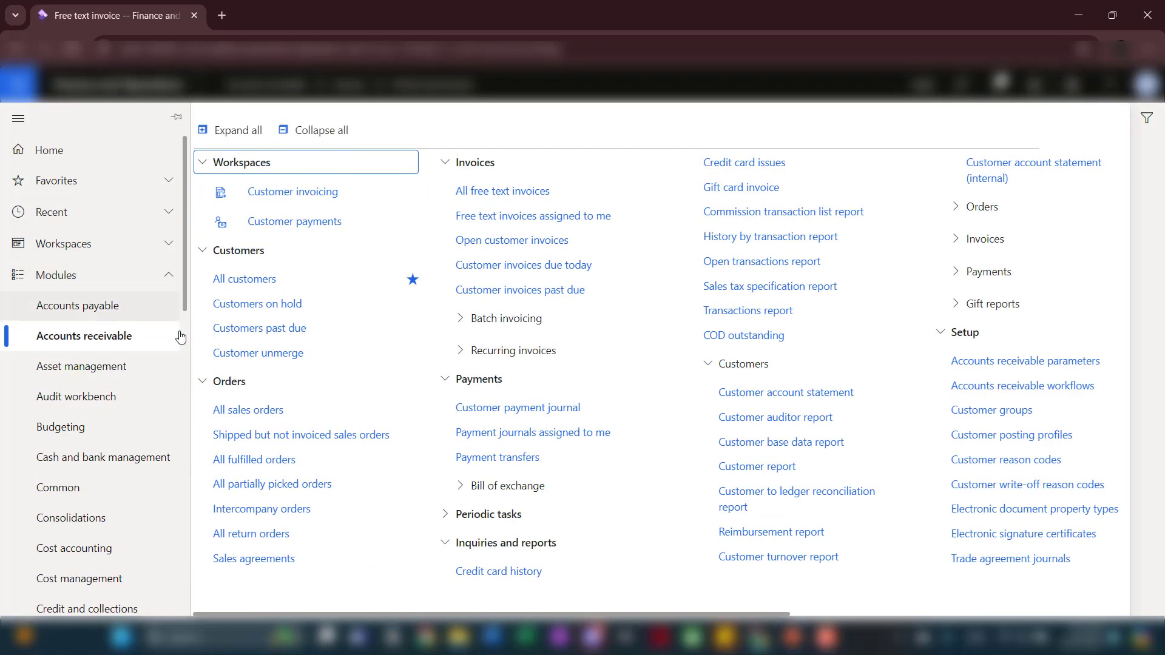
{"action": "left_click", "coordinate": [598, 405]}
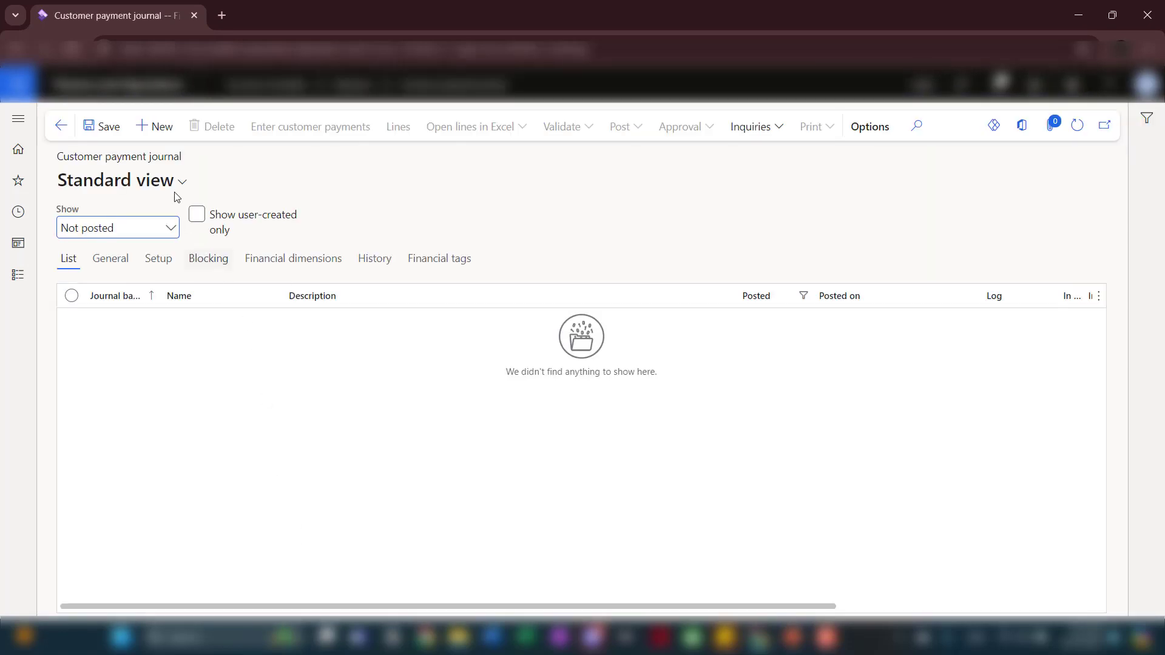
{"action": "left_click", "coordinate": [156, 129]}
{"action": "left_click", "coordinate": [297, 320]}
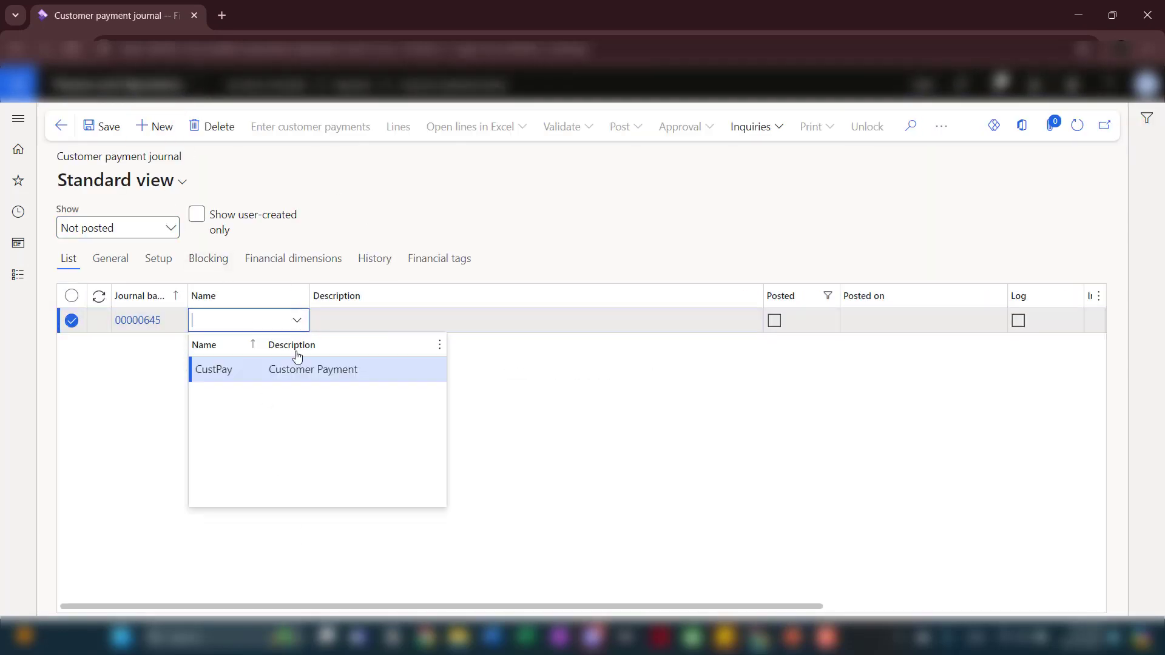
{"action": "left_click", "coordinate": [291, 370]}
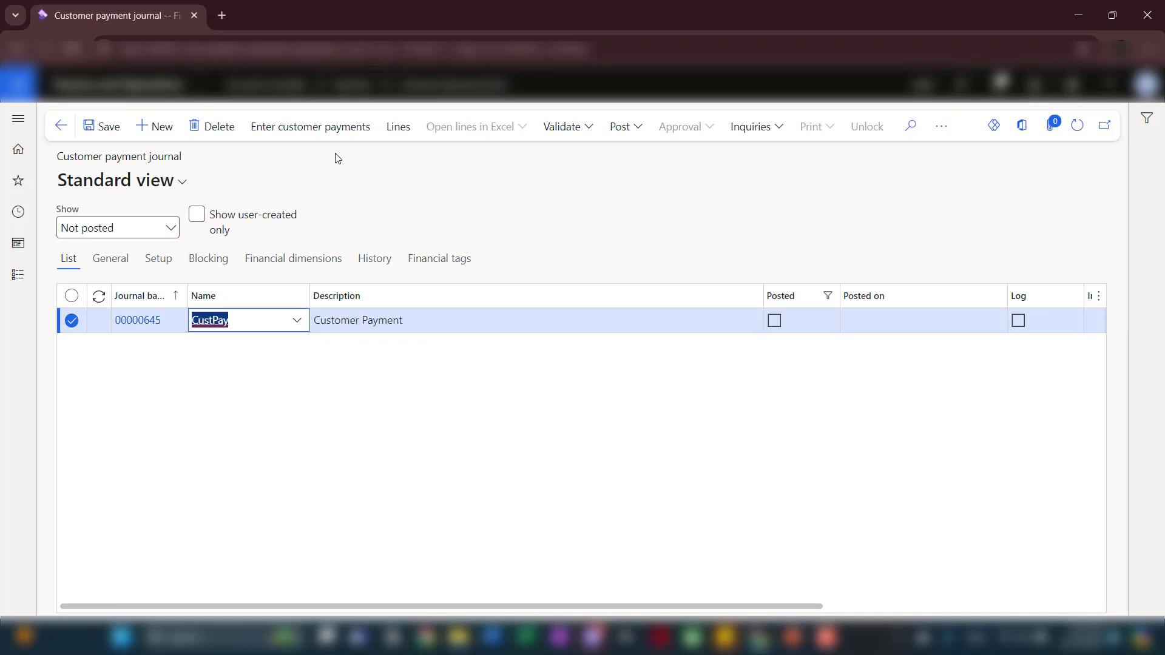
Enter a 532 USD payment for Active Transport Inc. against its 532.50 invoice, save it in the journal and return to the journal.
{"action": "left_click", "coordinate": [310, 126]}
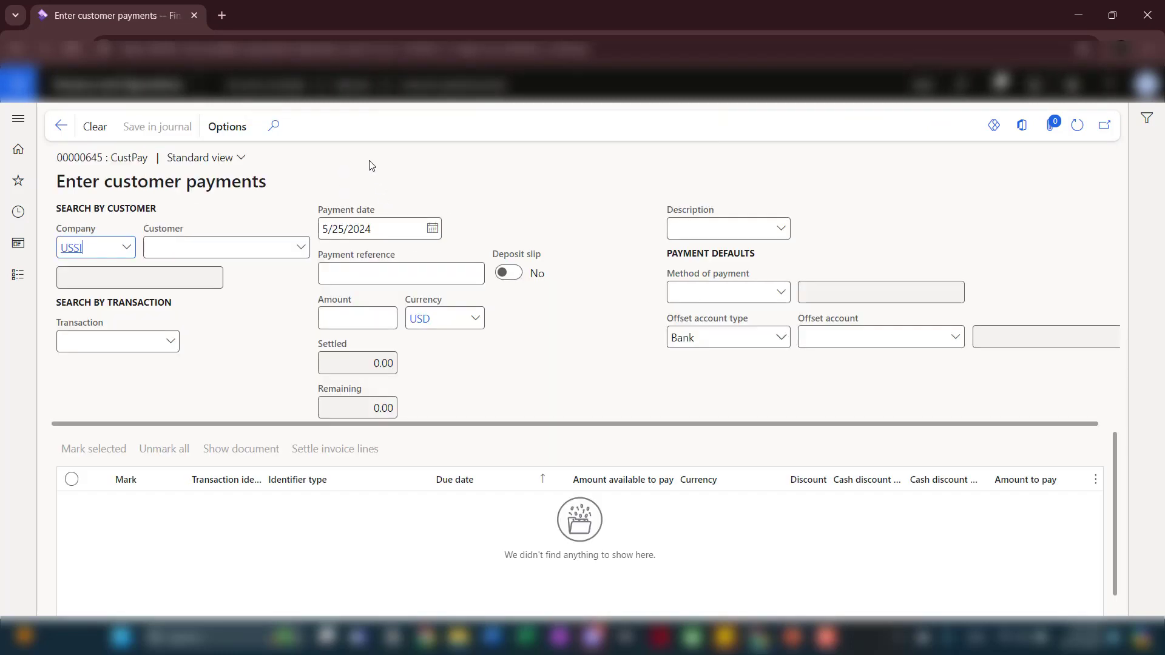
{"action": "left_click", "coordinate": [301, 256]}
{"action": "left_click", "coordinate": [261, 300]}
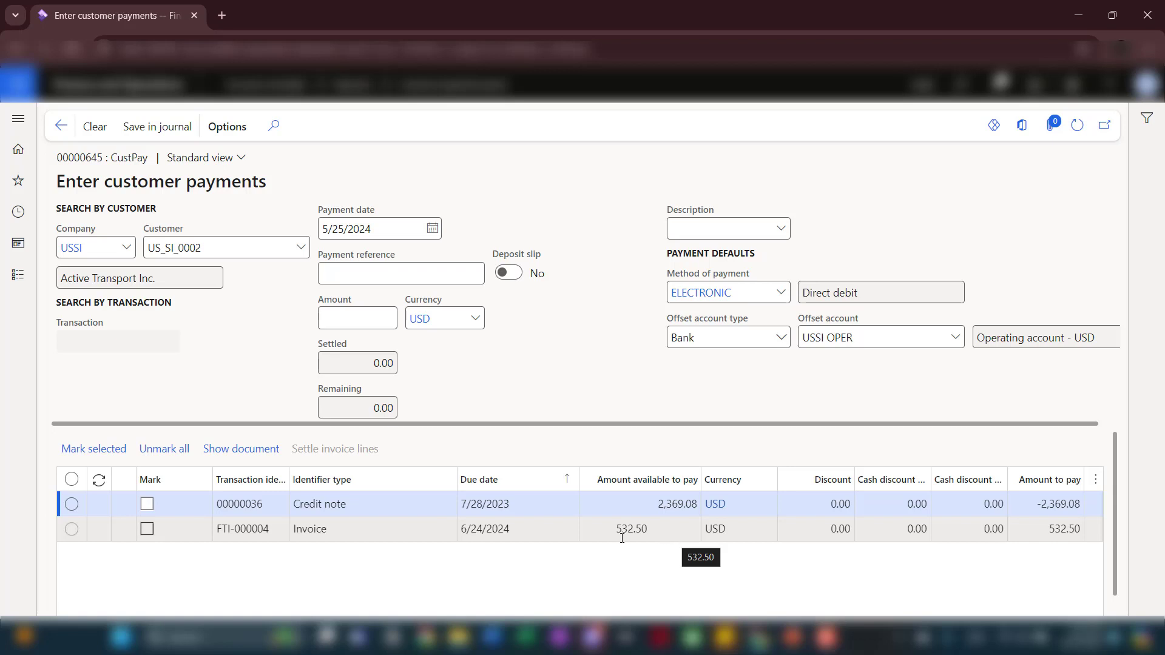
{"action": "left_click", "coordinate": [147, 529]}
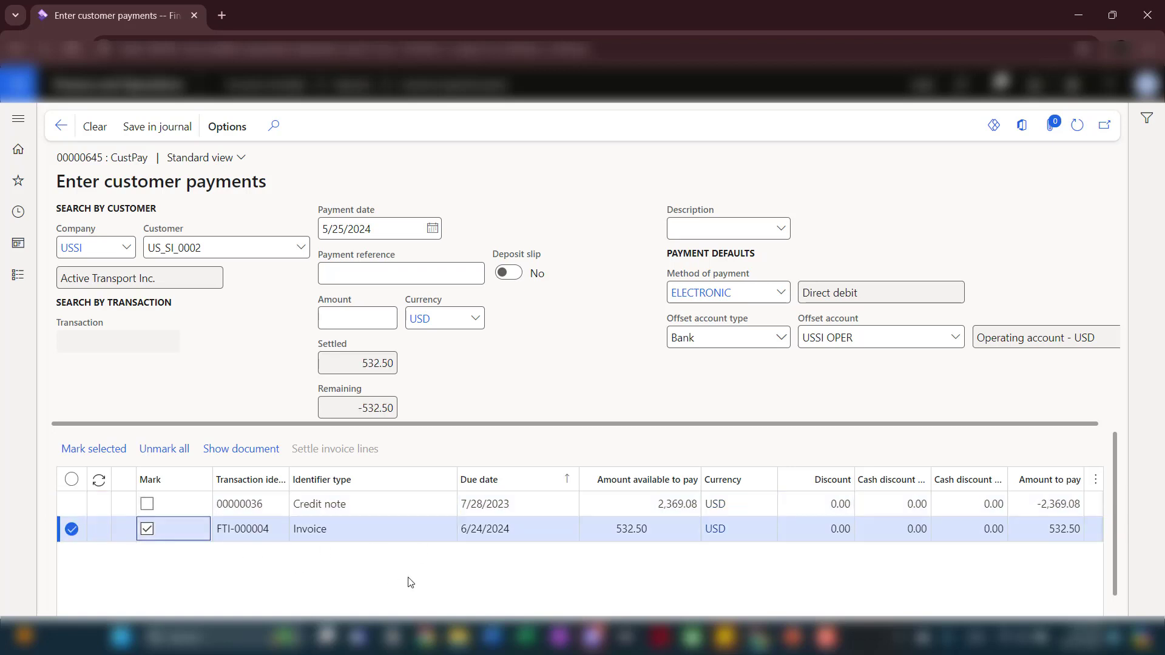
{"action": "left_click", "coordinate": [384, 313]}
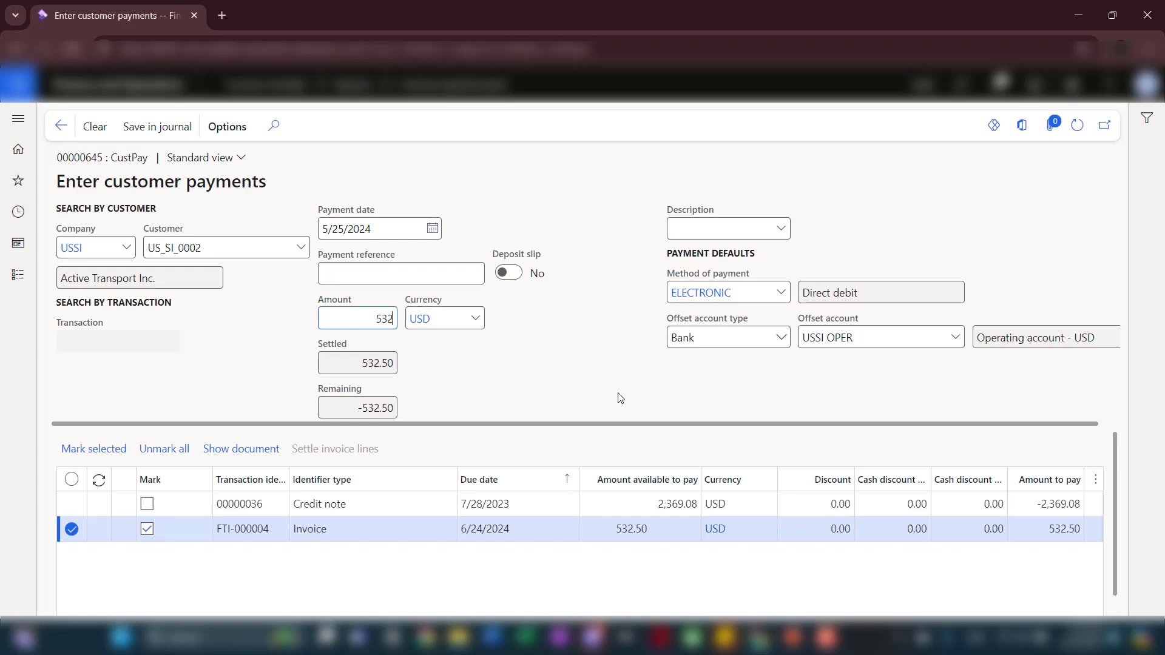
{"action": "type", "text": "532"}
{"action": "left_click", "coordinate": [533, 416]}
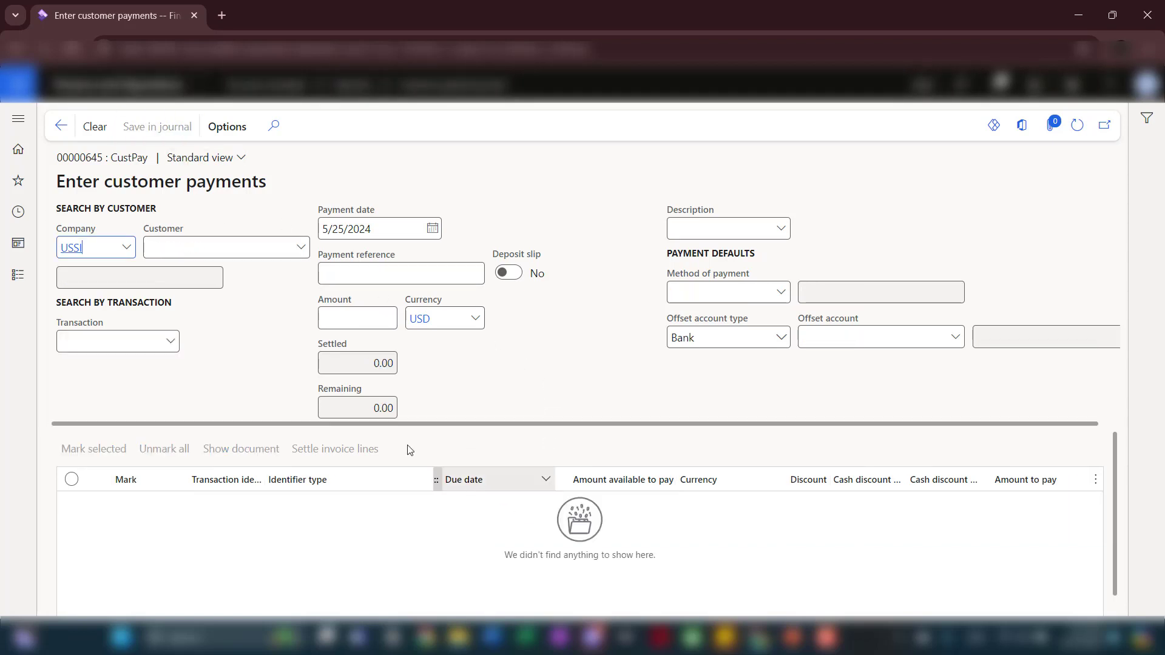
{"action": "left_click", "coordinate": [60, 126]}
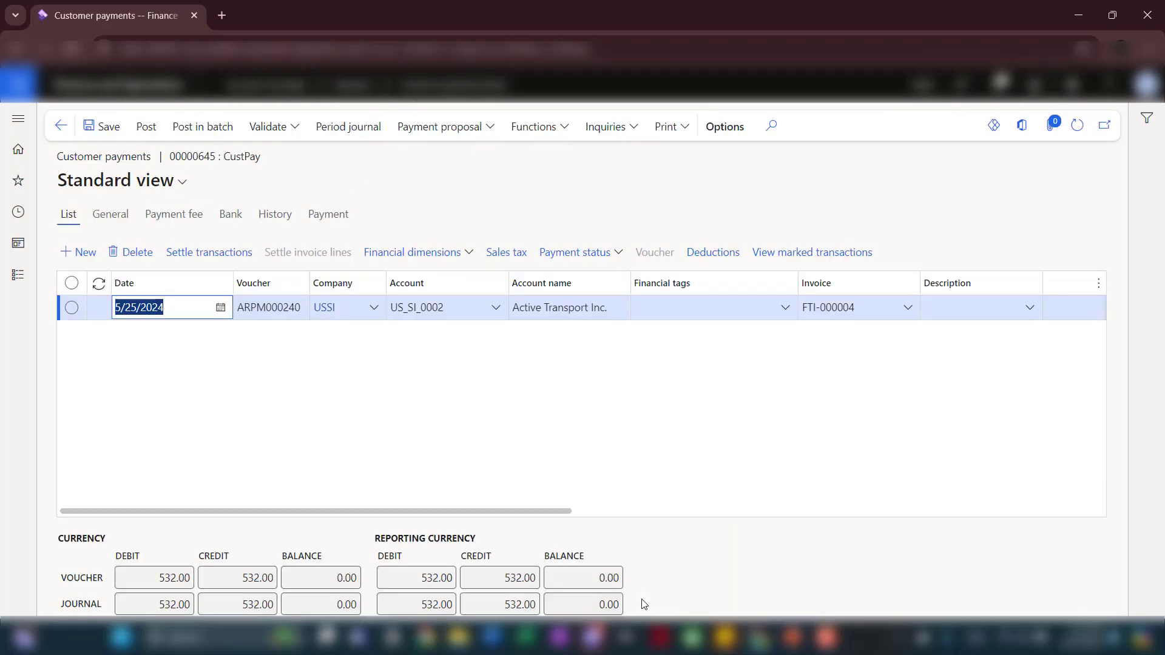
Post the 532.00 payment journal and review the amounts and posting types of its voucher.
{"action": "left_click_drag", "start_coordinate": [561, 511], "coordinate": [838, 504]}
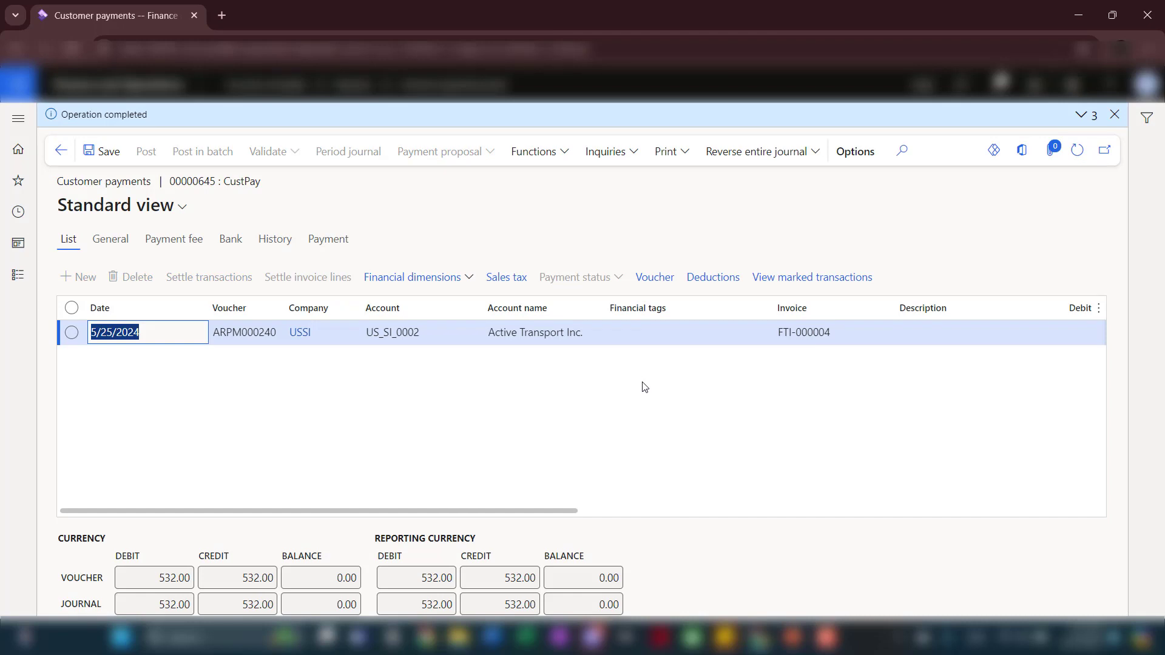
{"action": "left_click", "coordinate": [658, 280]}
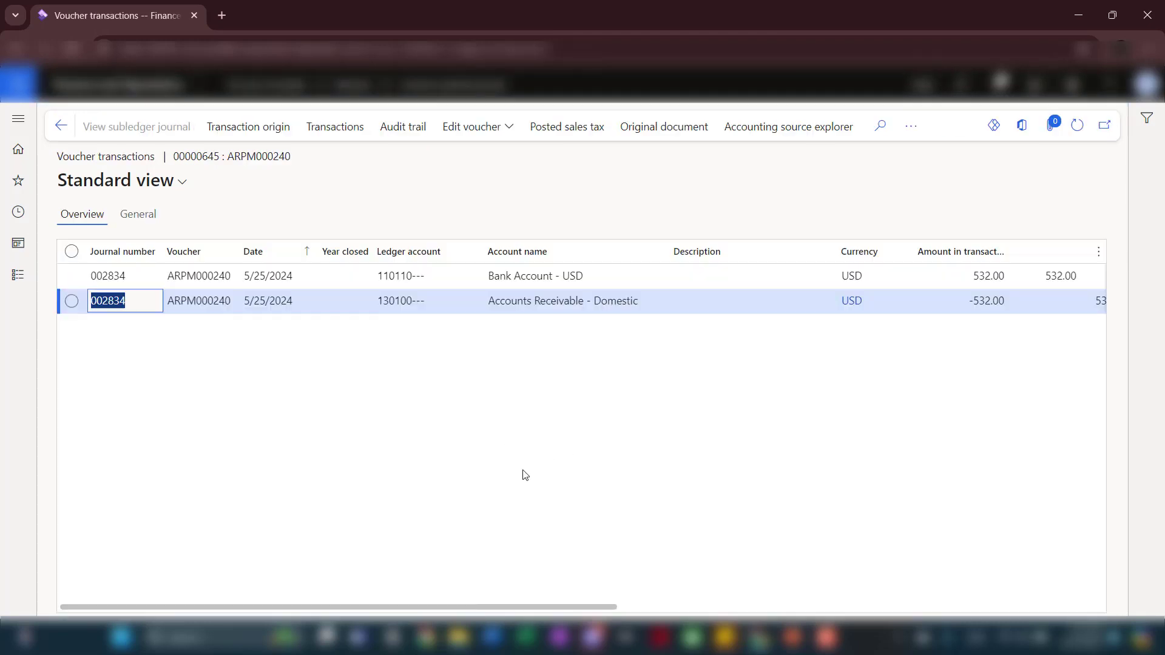
{"action": "left_click_drag", "start_coordinate": [595, 607], "coordinate": [782, 596]}
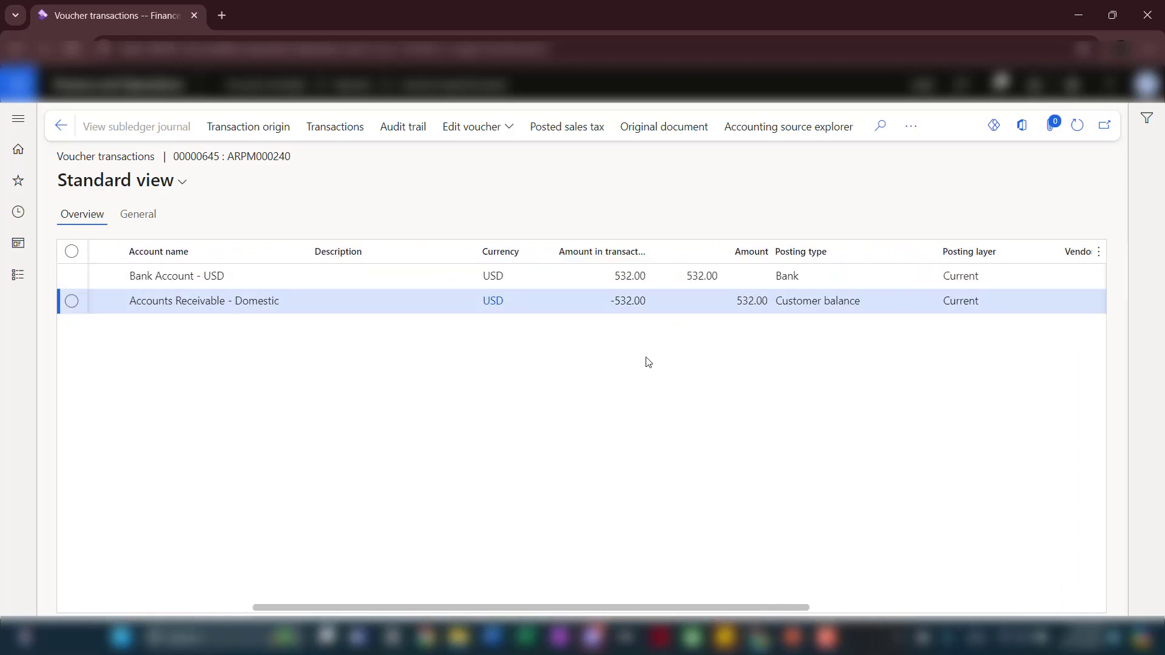
Review the ledger accounts, amounts and posting types of the payment's related ledger voucher, and switch to the PowerPoint presentation.
{"action": "left_click", "coordinate": [910, 126]}
{"action": "left_click", "coordinate": [478, 235]}
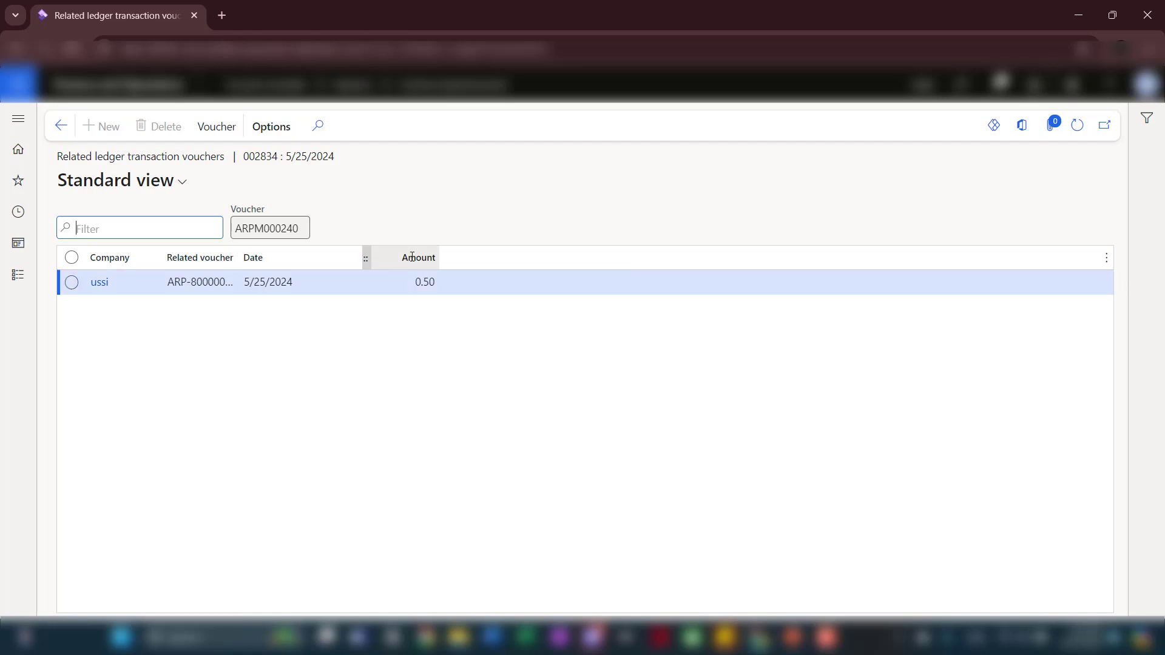
{"action": "left_click", "coordinate": [217, 126]}
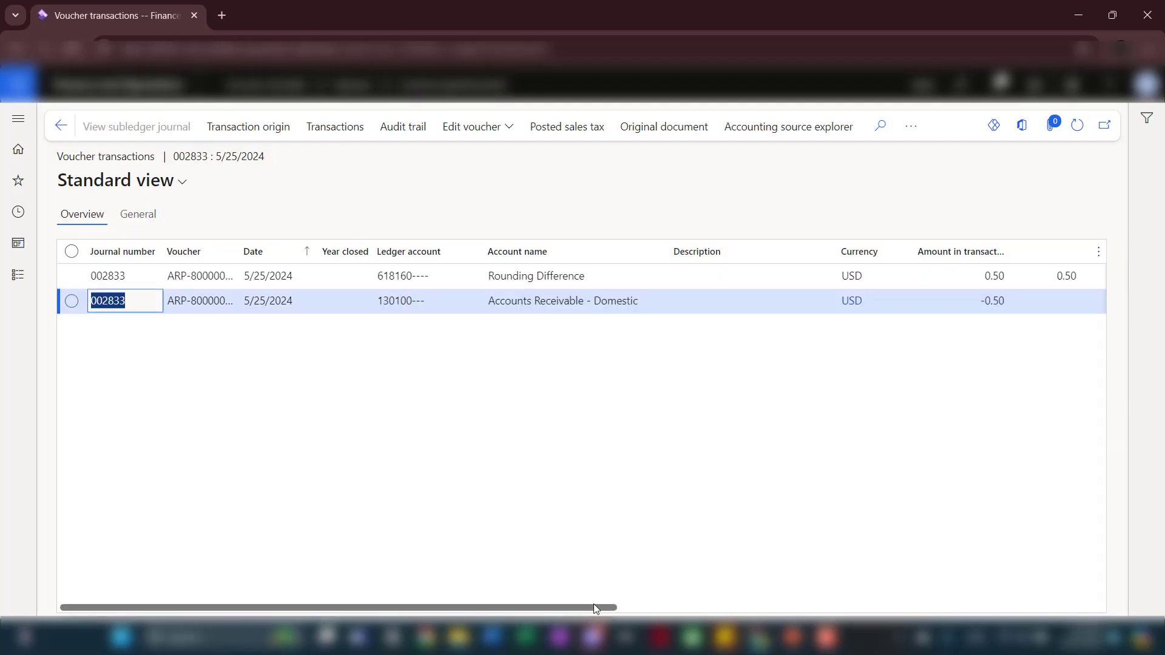
{"action": "left_click_drag", "start_coordinate": [593, 603], "coordinate": [726, 607]}
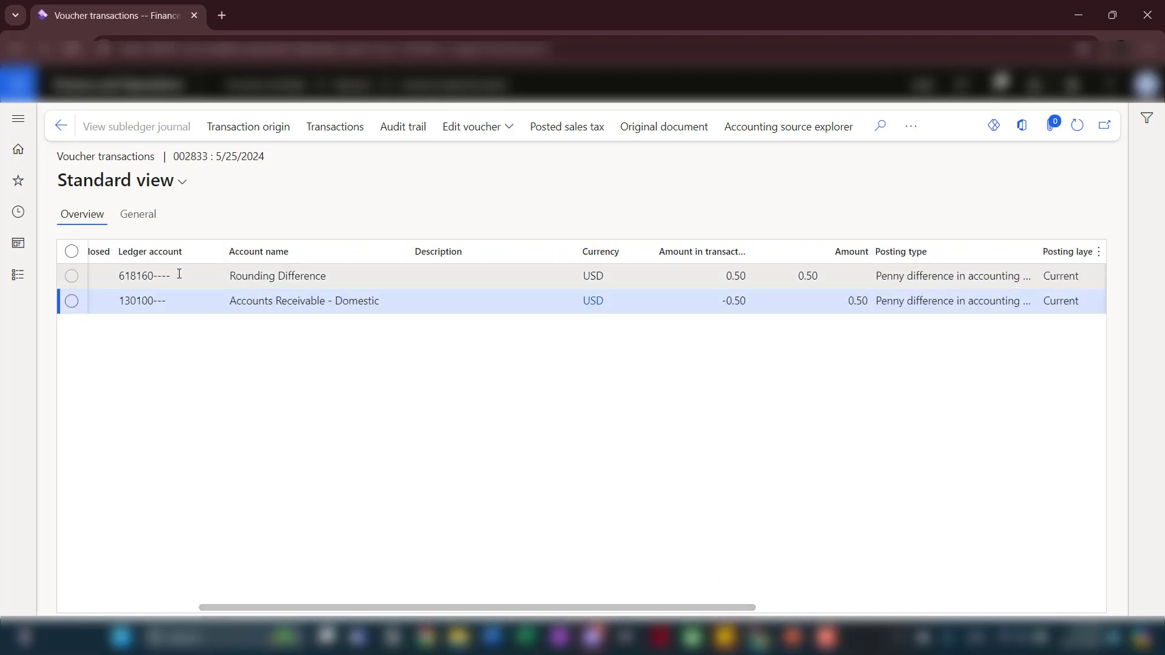
{"action": "mouse_move", "coordinate": [179, 280]}
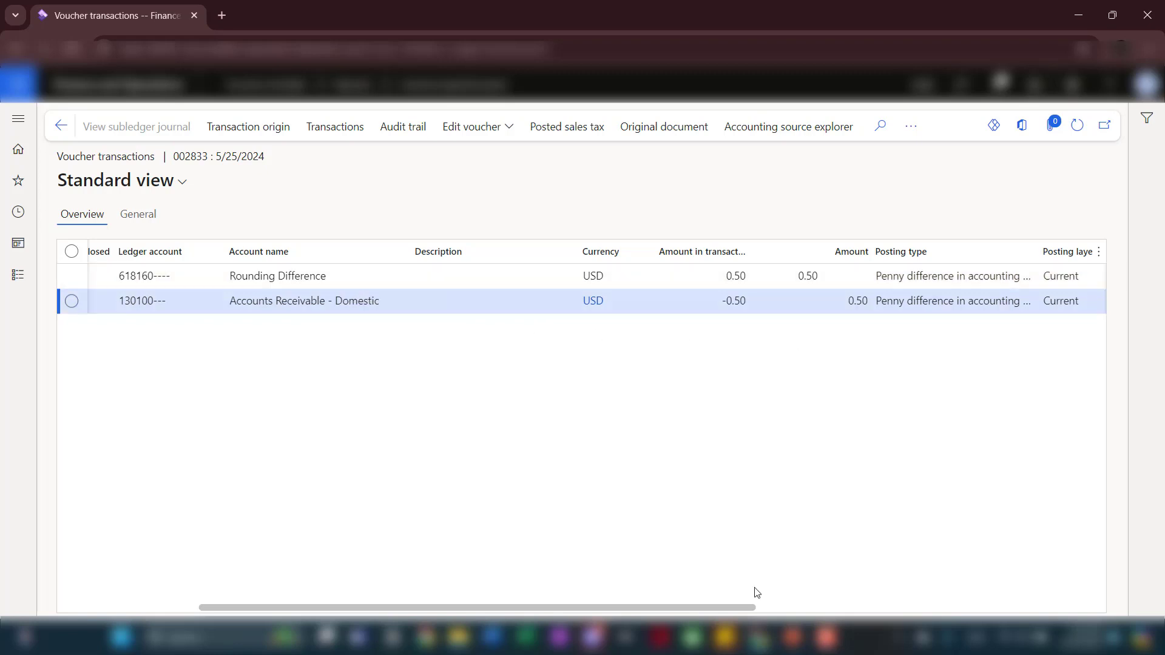
{"action": "left_click", "coordinate": [792, 641]}
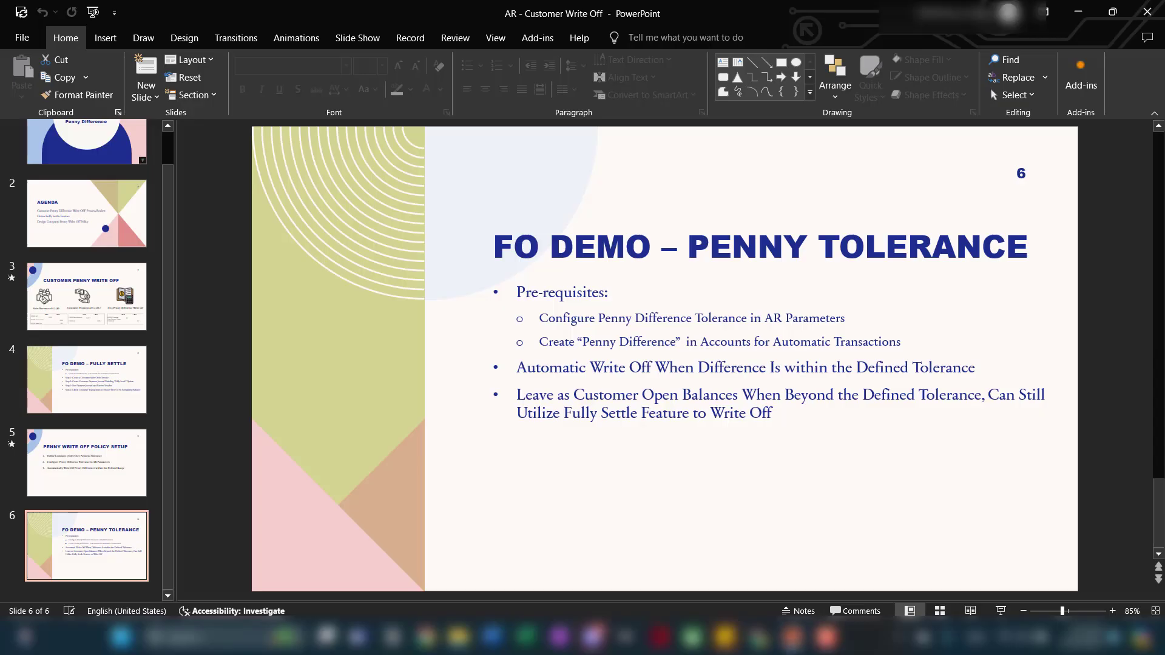